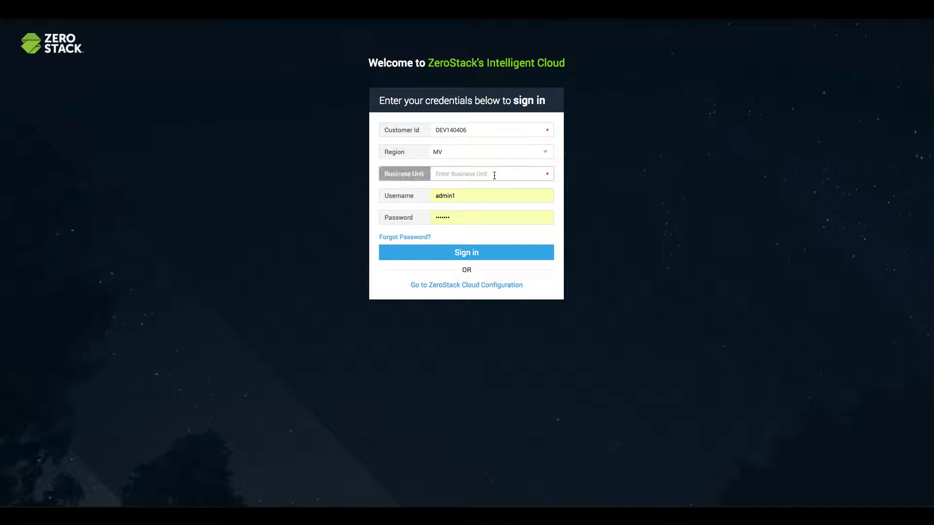
Step: Sign in to ZeroStack with admin.local as the Business Unit
{"action": "type", "text": "admin.local"}
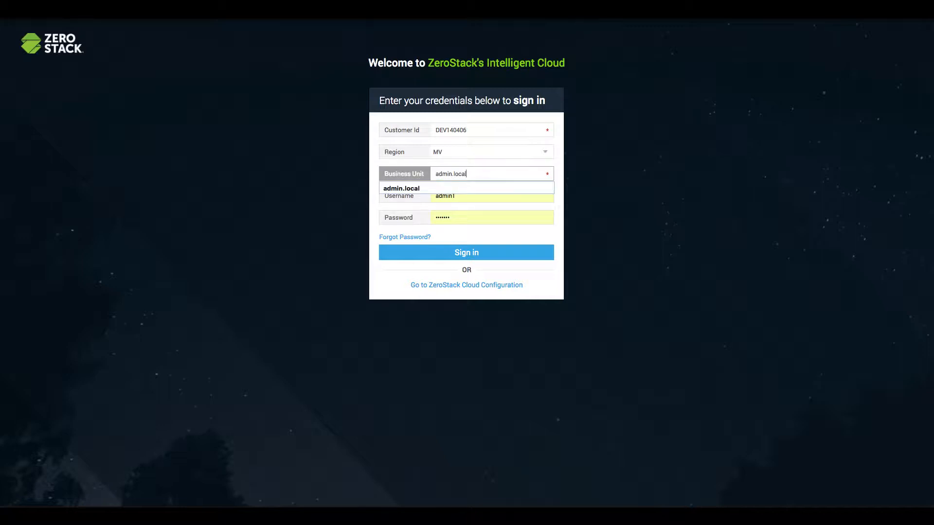
{"action": "left_click", "coordinate": [530, 253]}
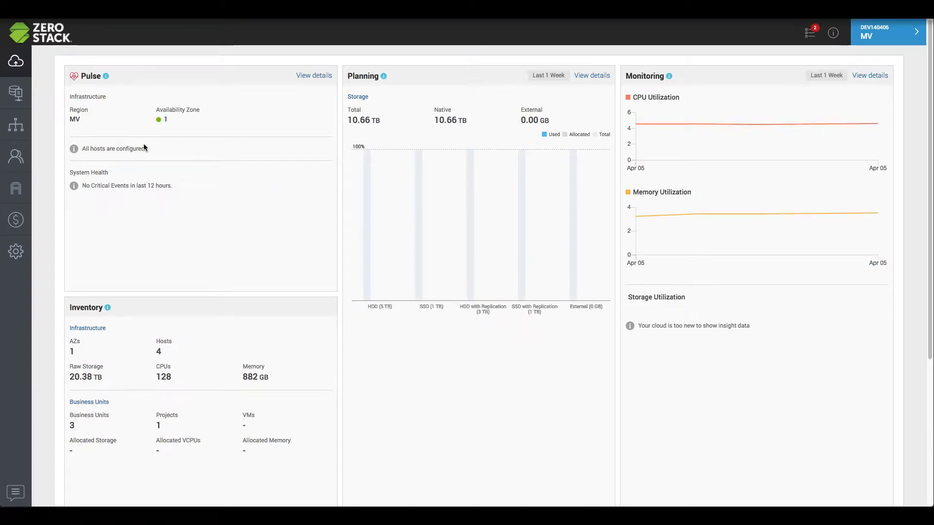
Step: Browse the Business Units list and admin.local users, then go to cloud Settings
{"action": "left_click", "coordinate": [15, 125]}
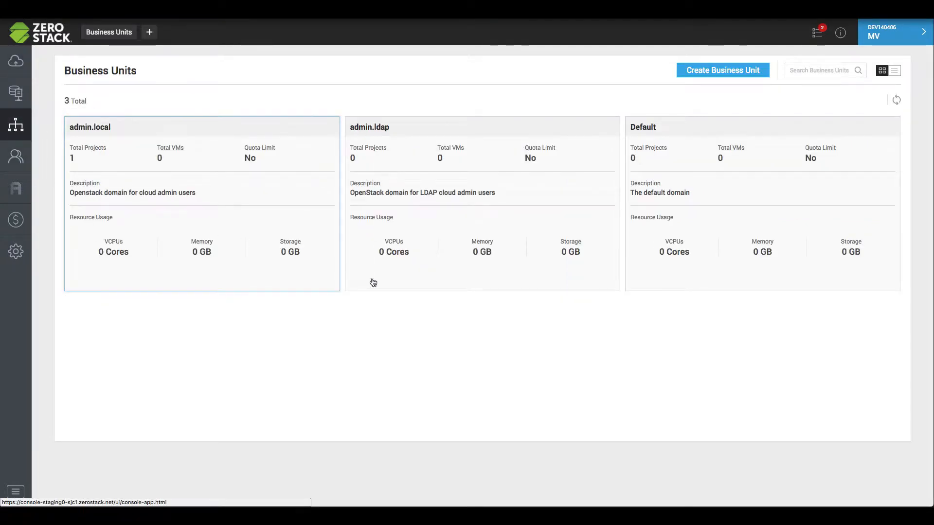
{"action": "left_click", "coordinate": [16, 156]}
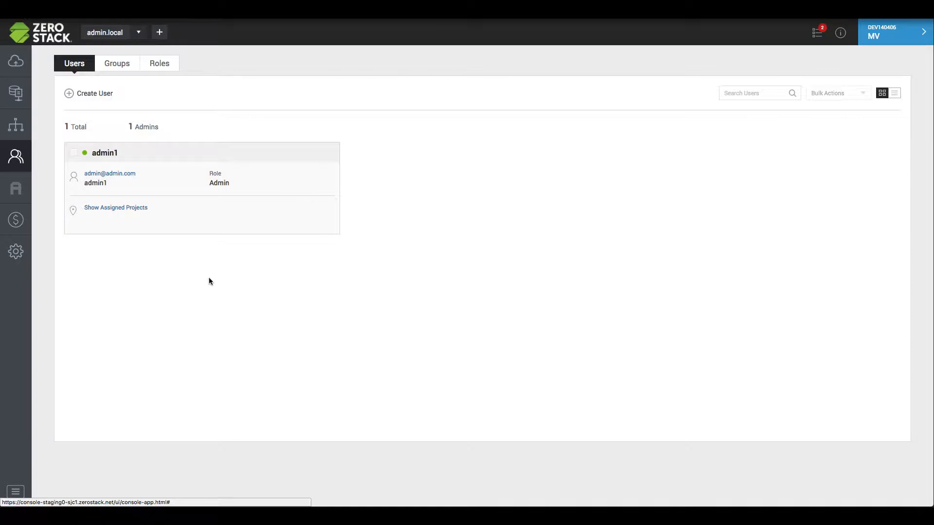
{"action": "left_click", "coordinate": [22, 127]}
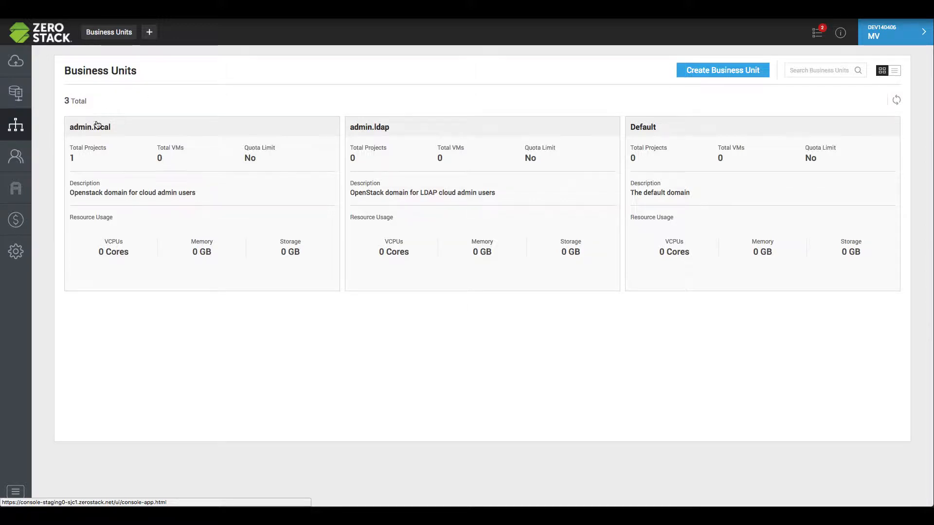
{"action": "left_click", "coordinate": [15, 254]}
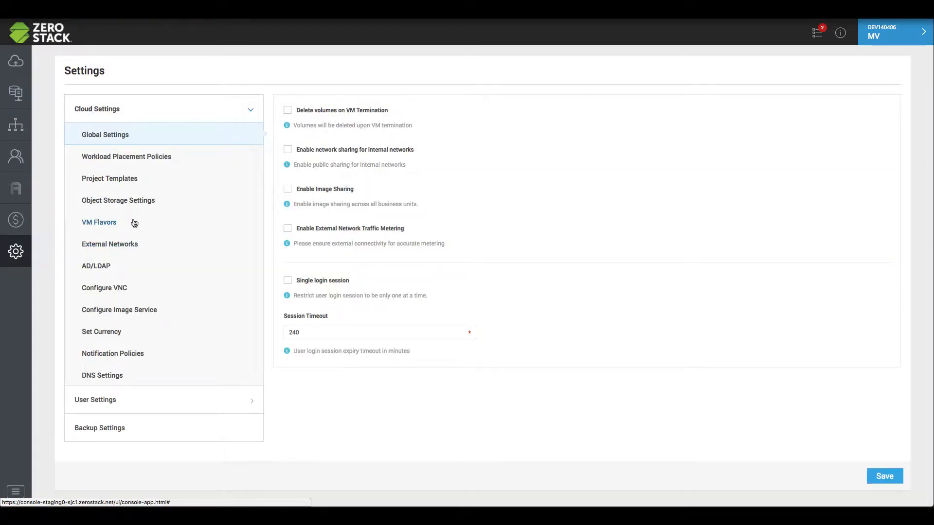
Step: Create external network External1 with CIDR 10.20.24.1/21 and IP range 10.20.28.100–10.20.28.199
{"action": "left_click", "coordinate": [131, 246]}
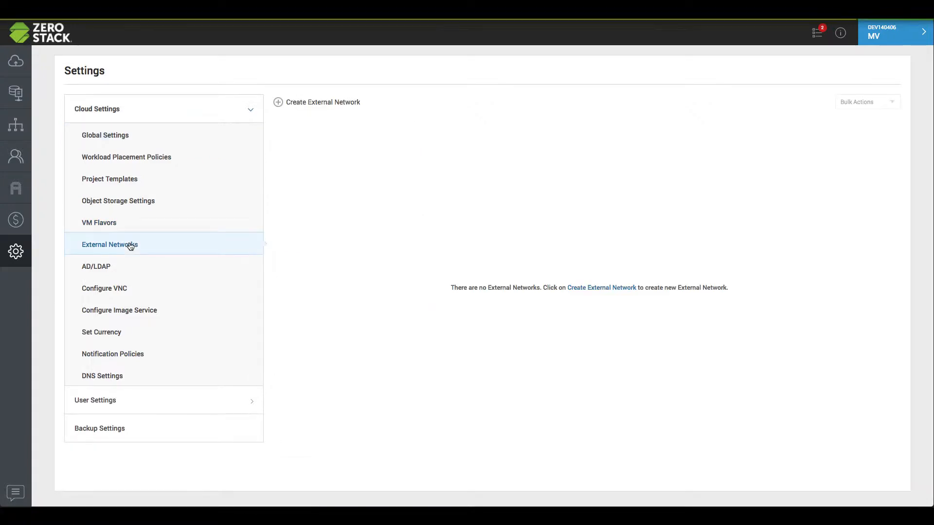
{"action": "left_click", "coordinate": [338, 104]}
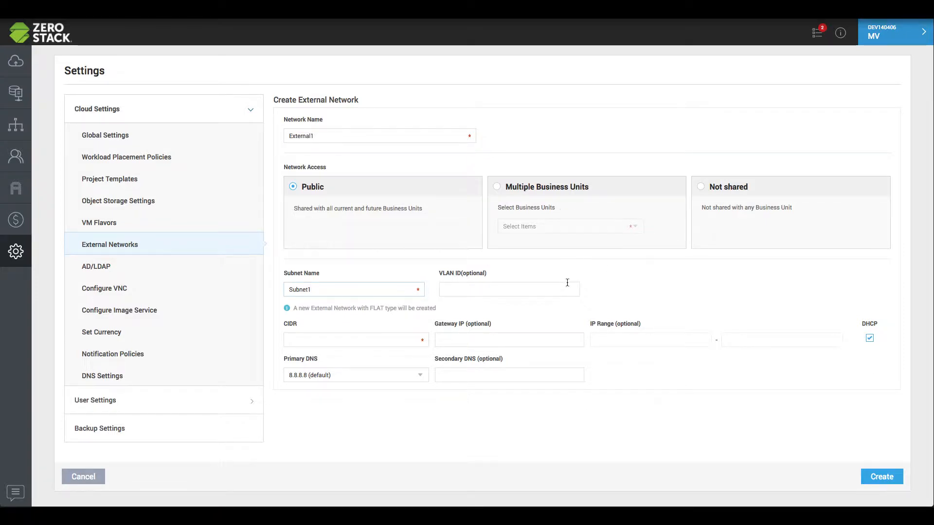
{"action": "left_click", "coordinate": [304, 339]}
{"action": "type", "text": "1"}
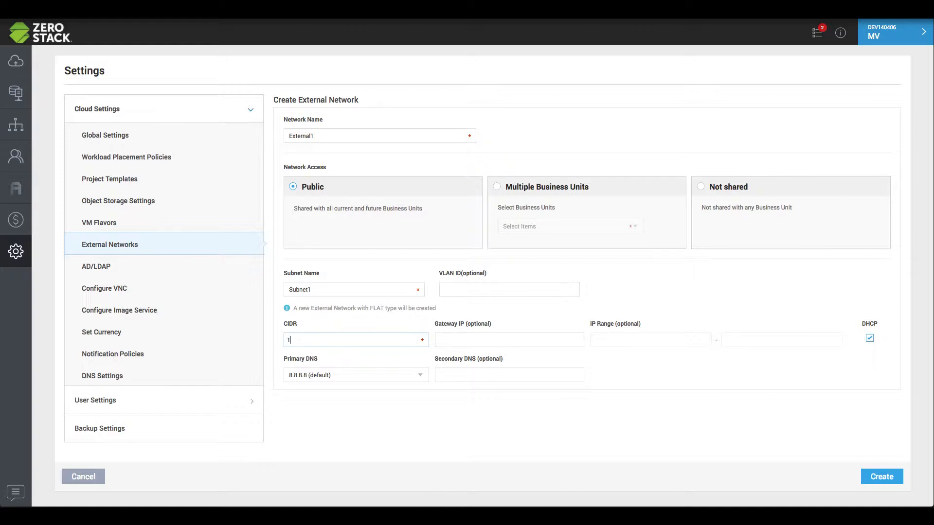
{"action": "type", "text": "0.20.24.1/21"}
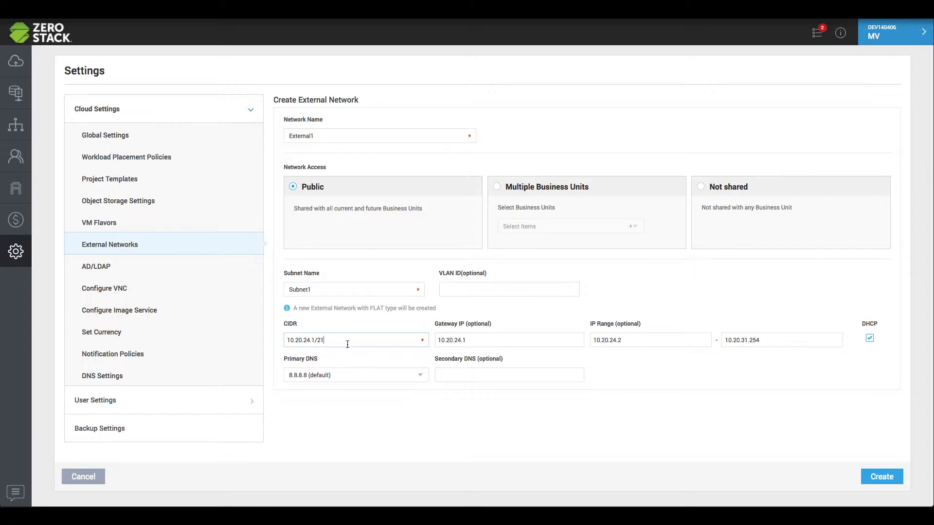
{"action": "left_click", "coordinate": [626, 340]}
{"action": "type", "text": "00"}
{"action": "left_click_drag", "start_coordinate": [763, 339], "coordinate": [741, 342]}
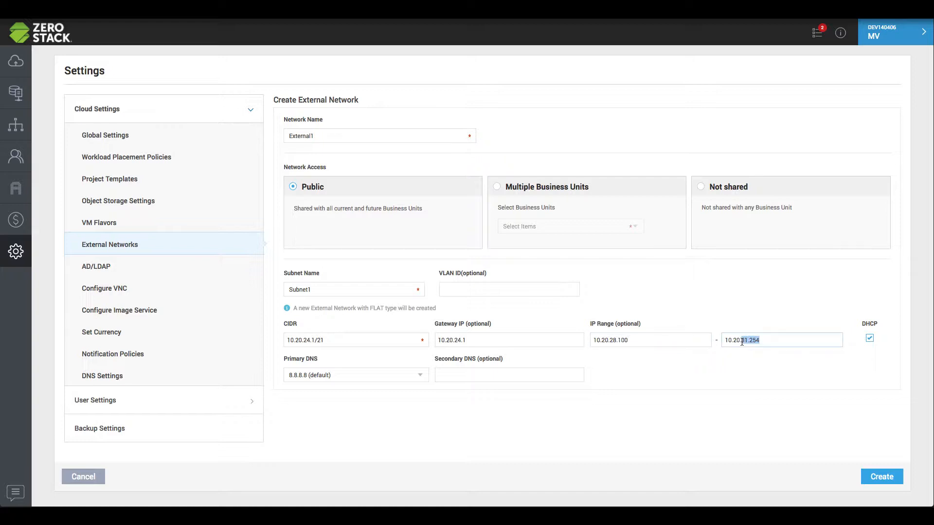
{"action": "type", "text": "28.199"}
{"action": "left_click", "coordinate": [881, 478]}
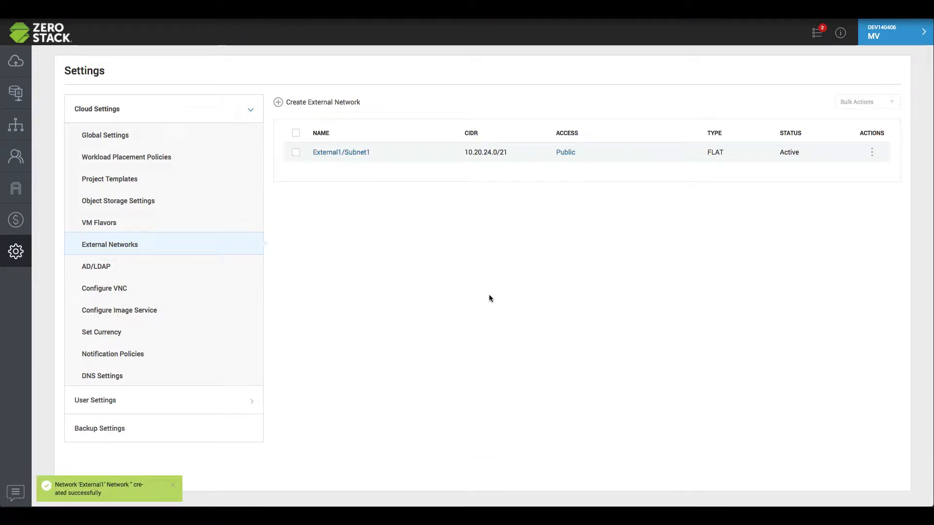
Step: Start business unit VideoManagement, described 'Video Transcoding products', with quota limits VCPUs 100, Memory 1000
{"action": "left_click", "coordinate": [24, 126]}
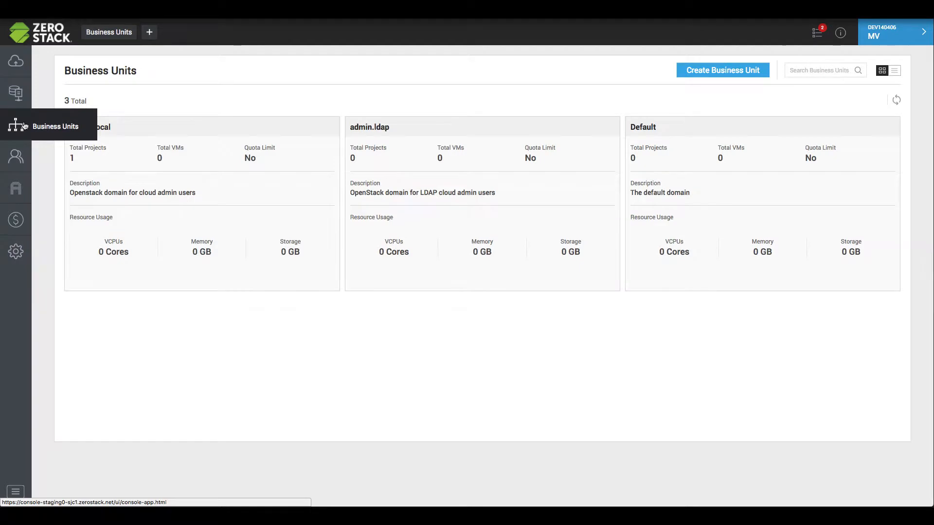
{"action": "left_click", "coordinate": [705, 75]}
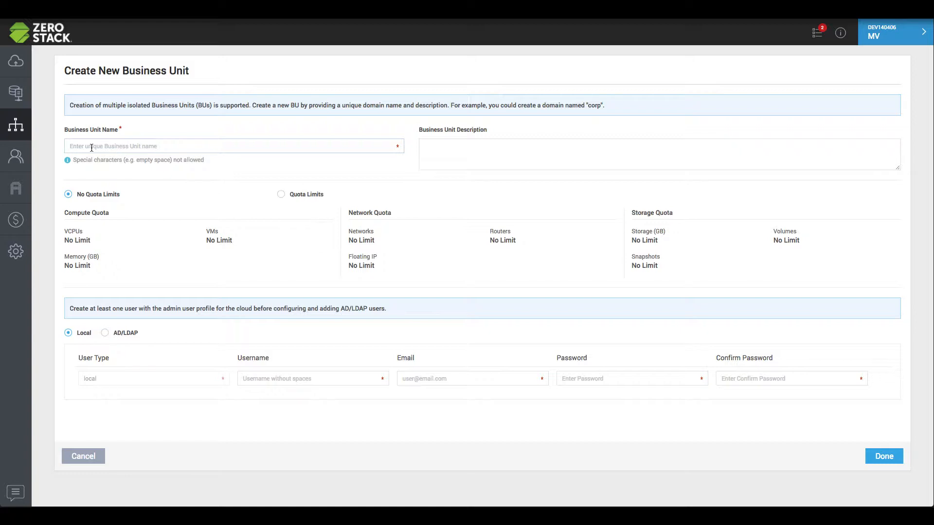
{"action": "type", "text": "VideoManagemeVi"}
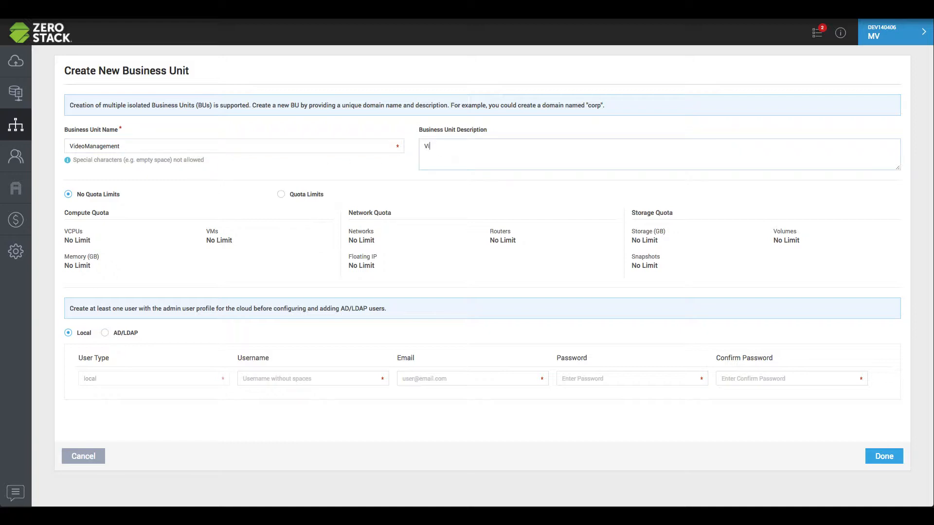
{"action": "type", "text": "deo Transcoding products"}
{"action": "left_click", "coordinate": [282, 195]}
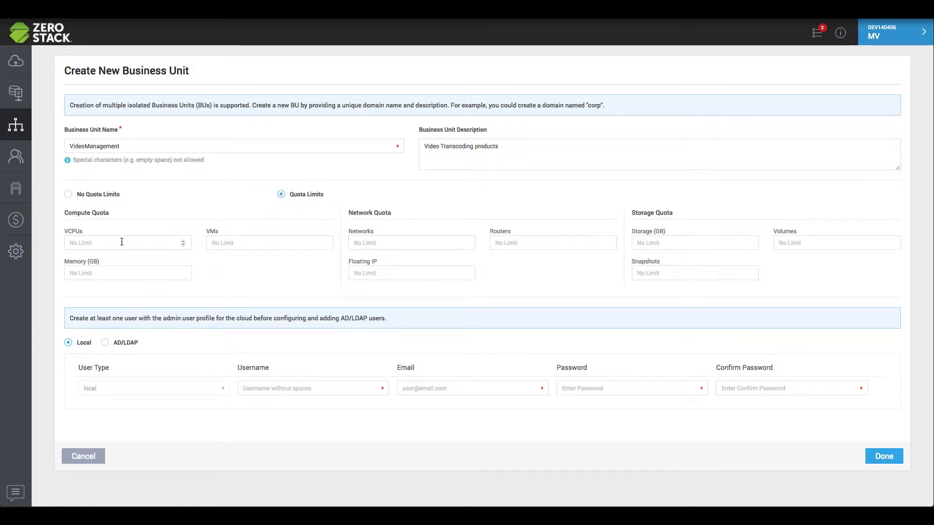
{"action": "type", "text": "100"}
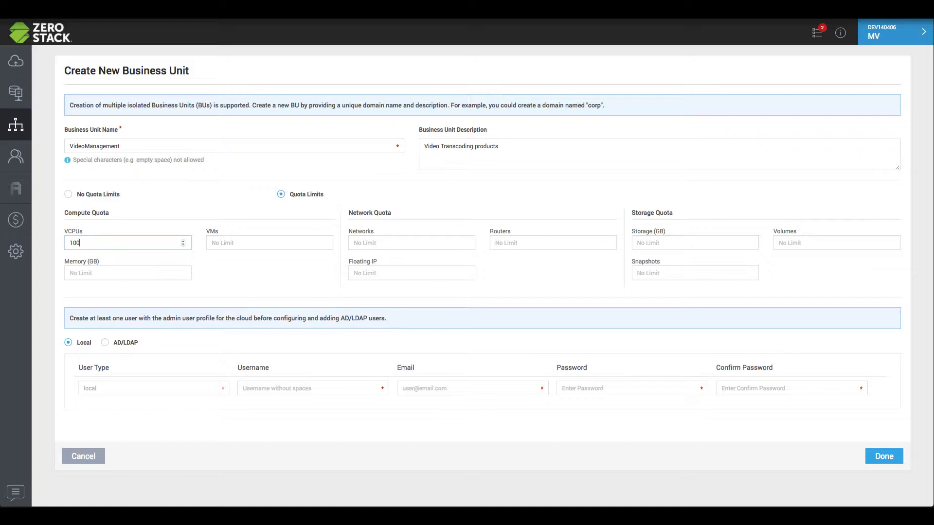
{"action": "left_click", "coordinate": [104, 272]}
{"action": "type", "text": "1000"}
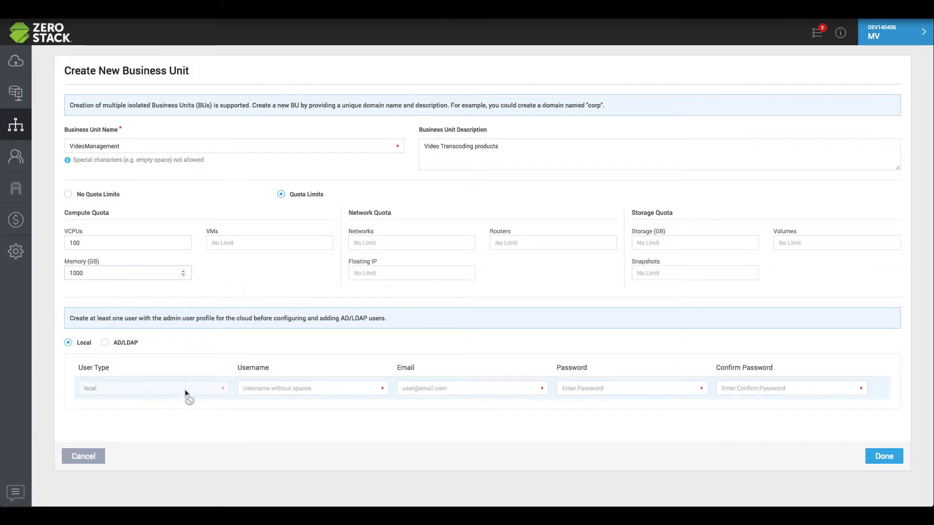
Step: Enter the local admin user's username, e-mail and password, and create the business unit
{"action": "left_click", "coordinate": [258, 387]}
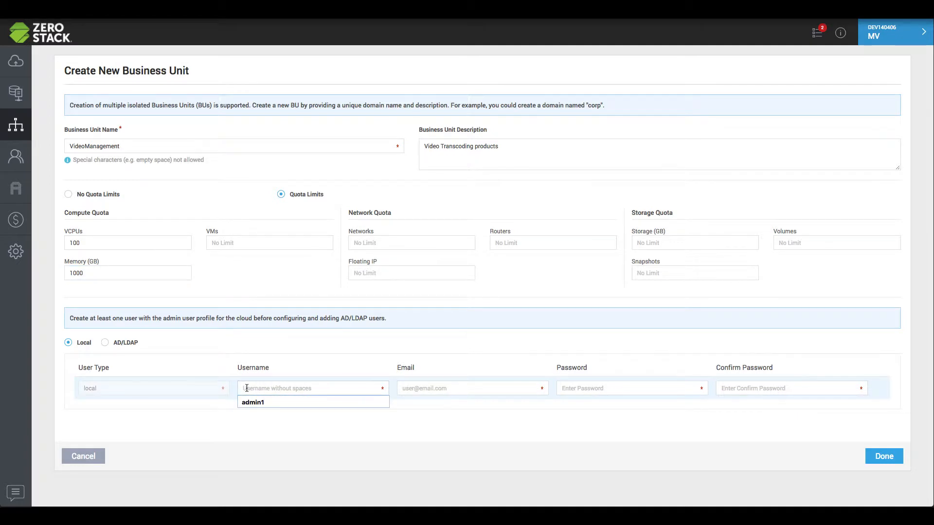
{"action": "type", "text": "BUA"}
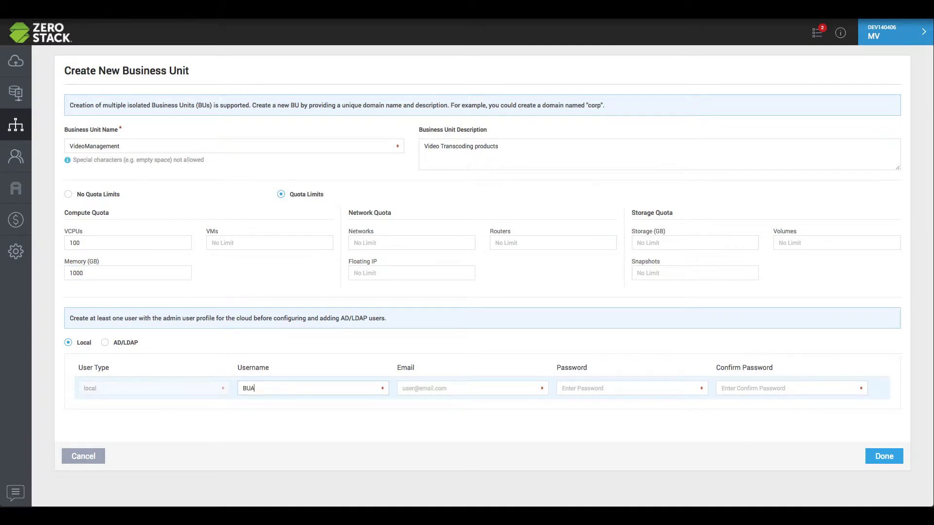
{"action": "type", "text": "dminBUAdmin"}
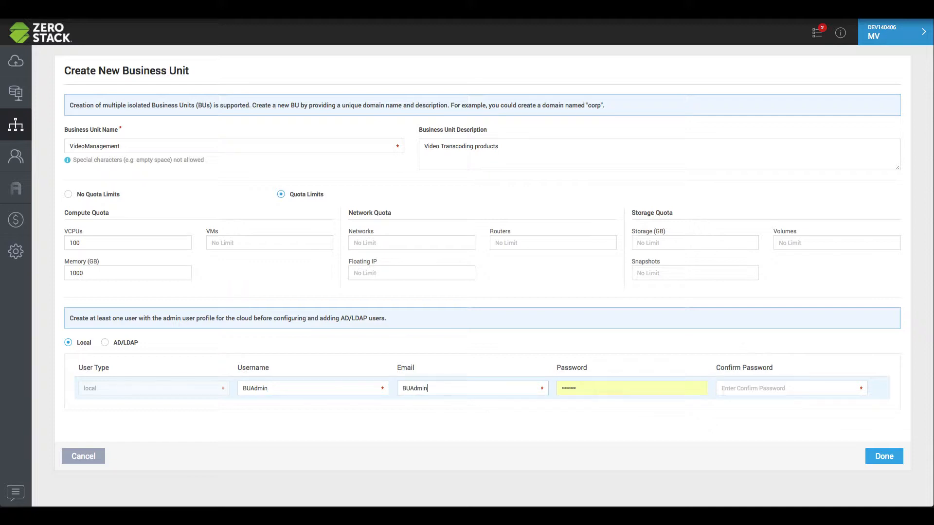
{"action": "type", "text": "@example.com"}
{"action": "key", "text": "Tab"}
{"action": "type", "text": "*******"}
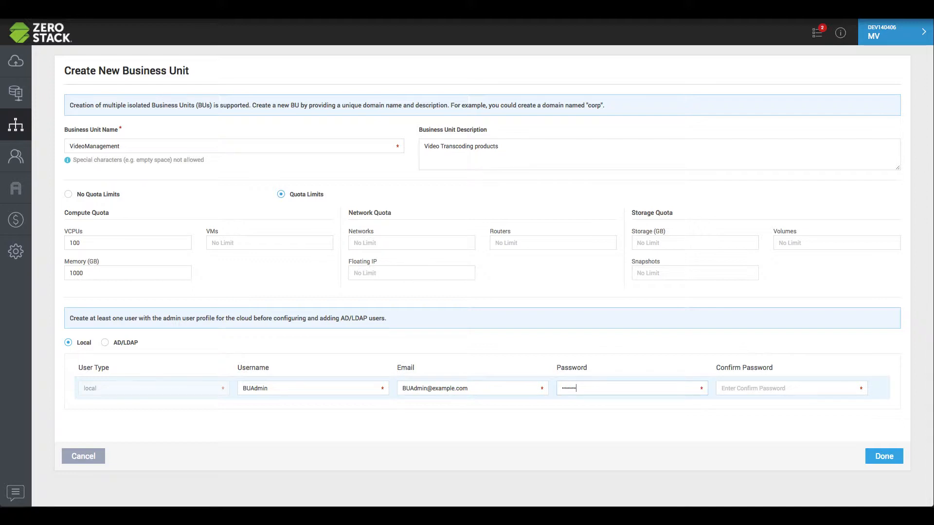
{"action": "type", "text": "***"}
{"action": "left_click", "coordinate": [870, 453]}
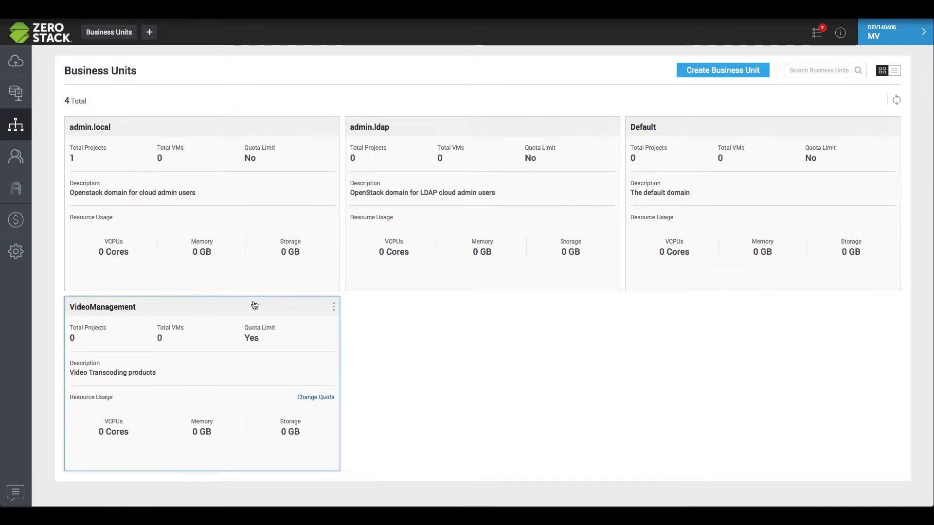
Step: Create and save project template VideoManagement with 50 cores and 500 GB RAM
{"action": "left_click", "coordinate": [16, 252]}
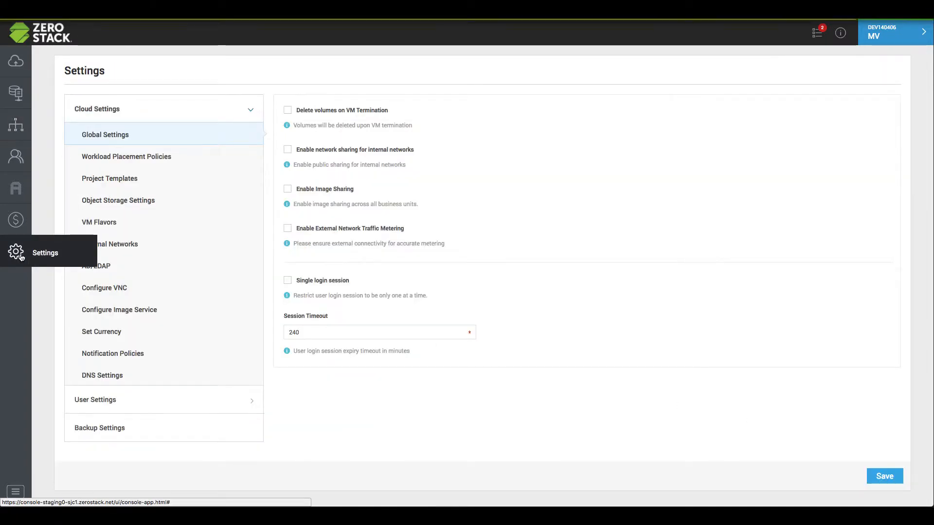
{"action": "left_click", "coordinate": [117, 185]}
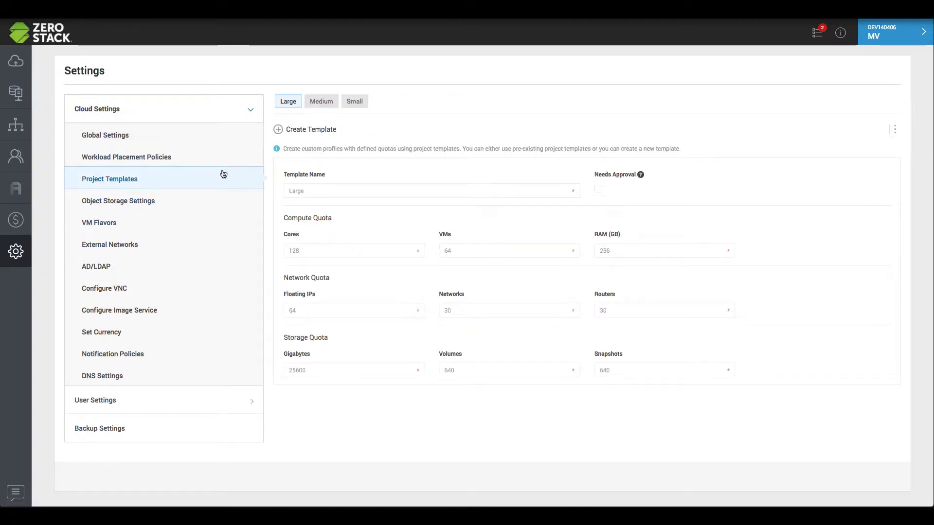
{"action": "left_click", "coordinate": [323, 135]}
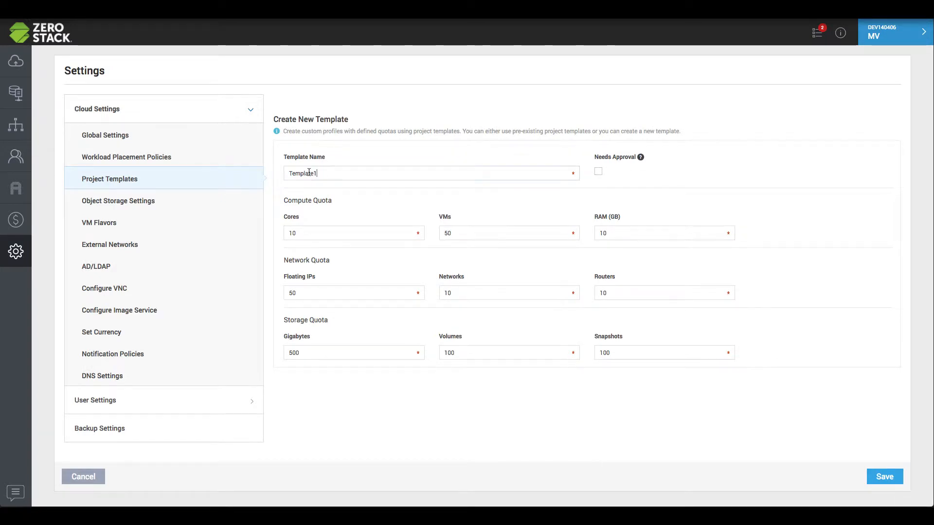
{"action": "left_click_drag", "start_coordinate": [325, 170], "coordinate": [271, 172]}
{"action": "key", "text": "BackSpace"}
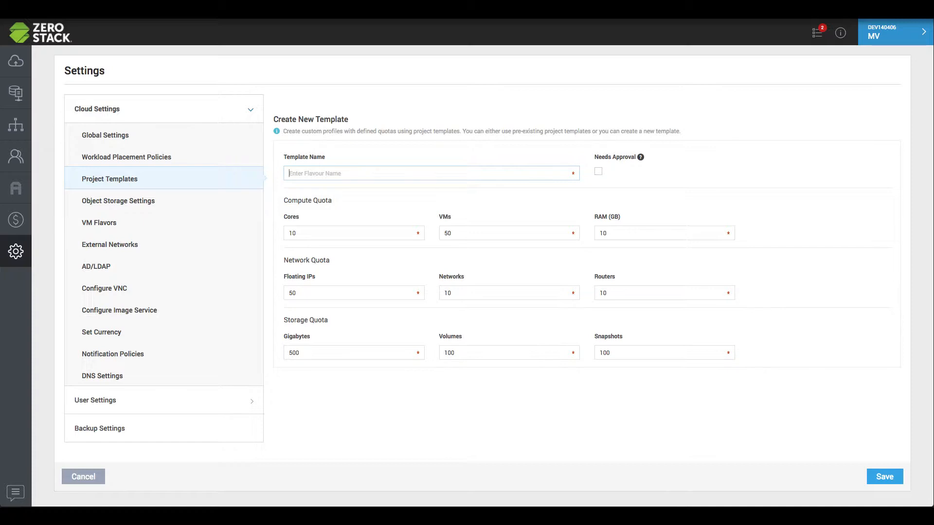
{"action": "type", "text": "VideoManagement"}
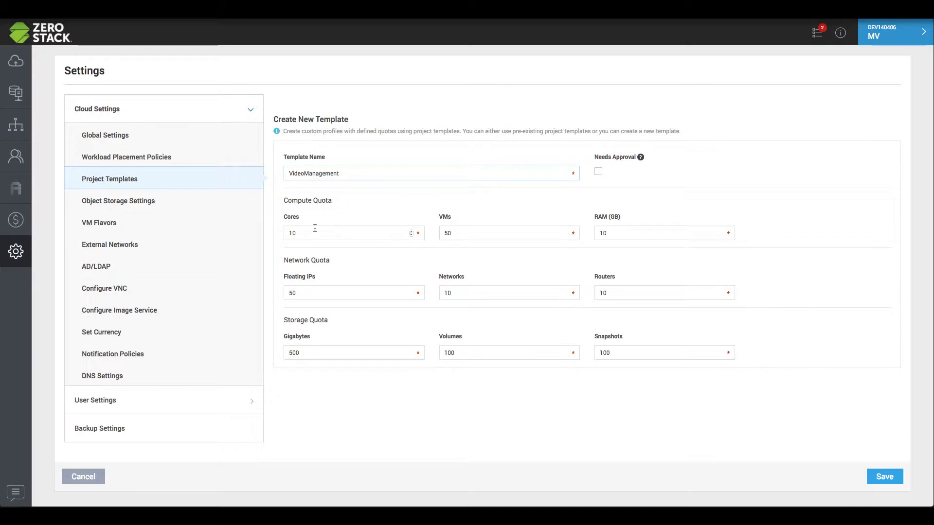
{"action": "left_click_drag", "start_coordinate": [315, 228], "coordinate": [280, 234]}
{"action": "type", "text": "5"}
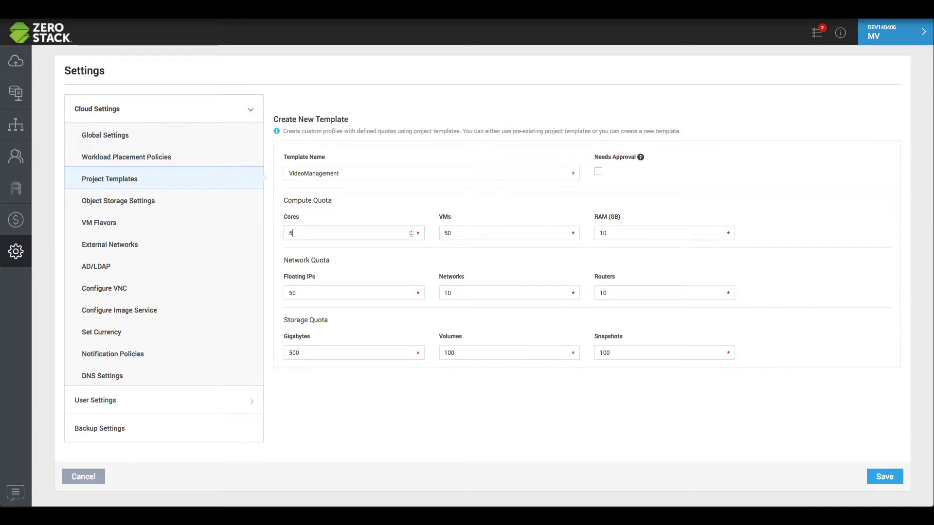
{"action": "left_click_drag", "start_coordinate": [602, 234], "coordinate": [597, 235]}
{"action": "type", "text": "500"}
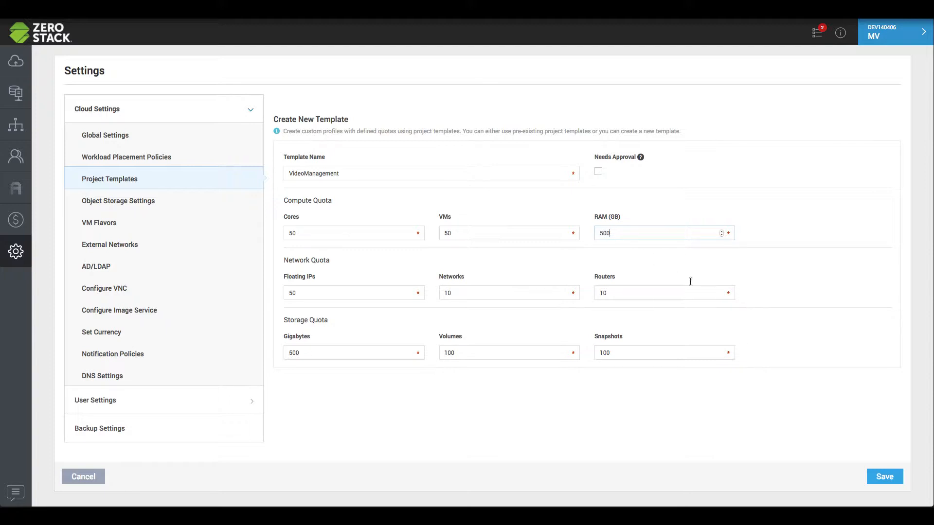
{"action": "left_click", "coordinate": [885, 477]}
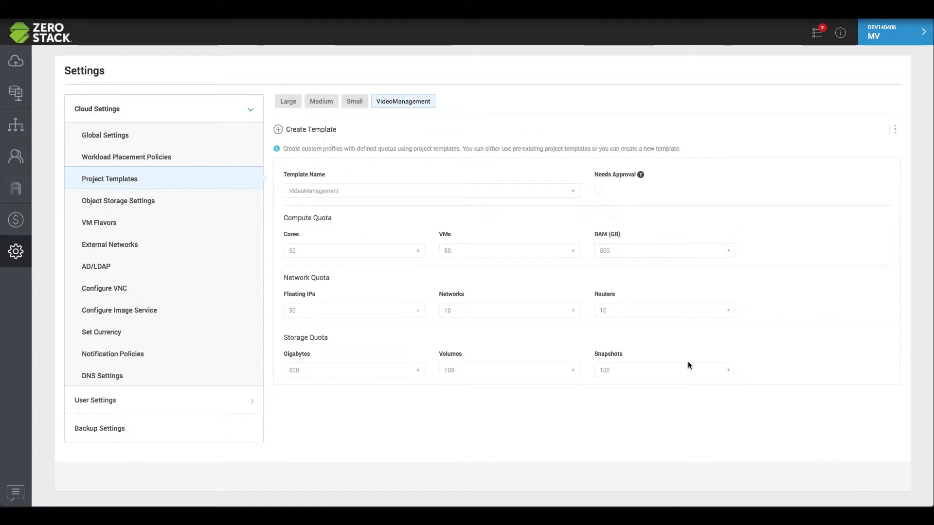
Step: Browse admin.local's users, then open the VideoManagement business unit's Users page
{"action": "left_click", "coordinate": [14, 157]}
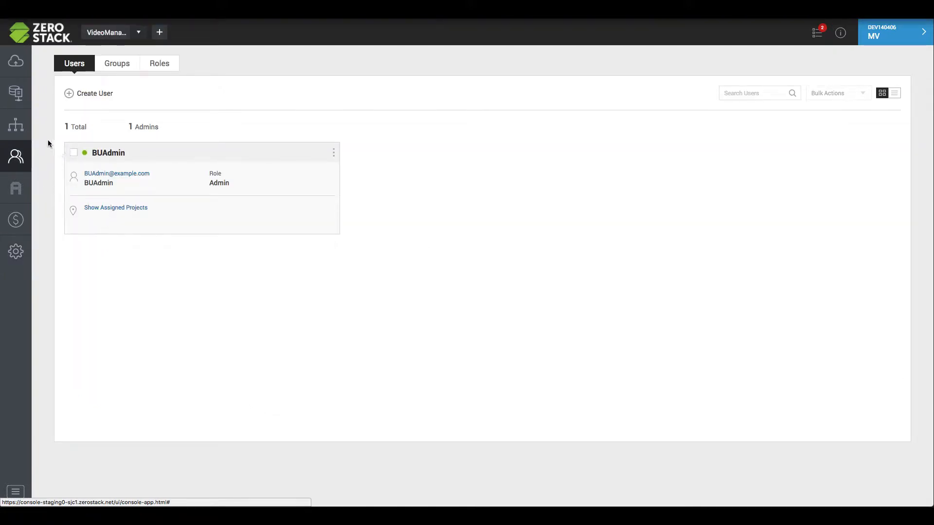
{"action": "left_click", "coordinate": [21, 131]}
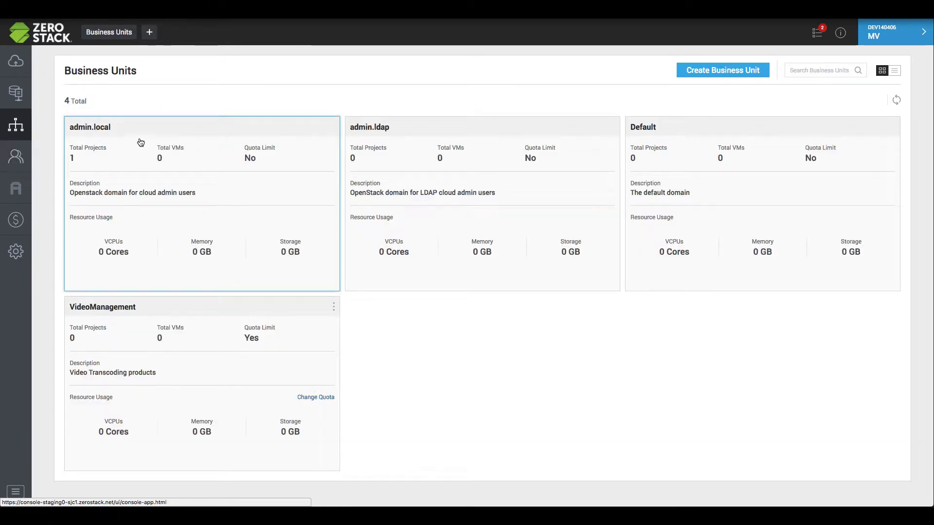
{"action": "left_click", "coordinate": [107, 155]}
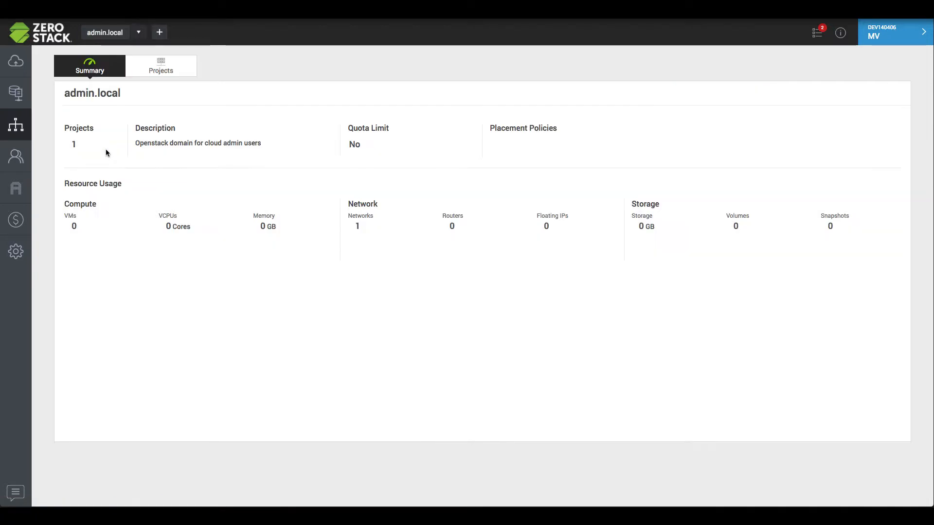
{"action": "left_click", "coordinate": [20, 158]}
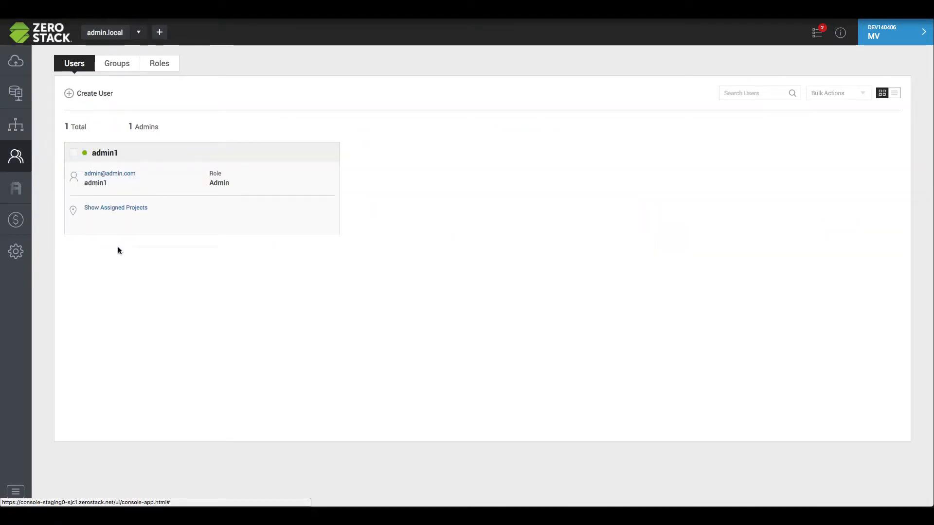
{"action": "left_click", "coordinate": [22, 128]}
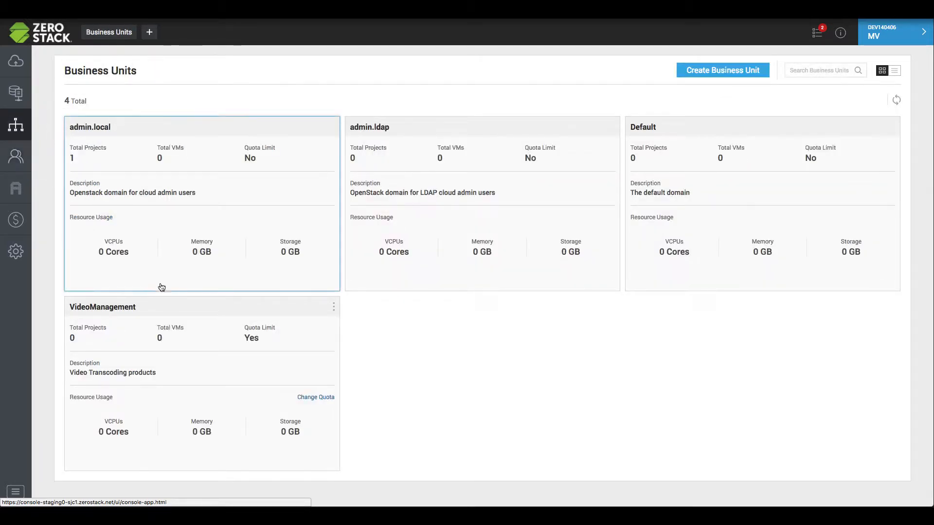
{"action": "left_click", "coordinate": [181, 318]}
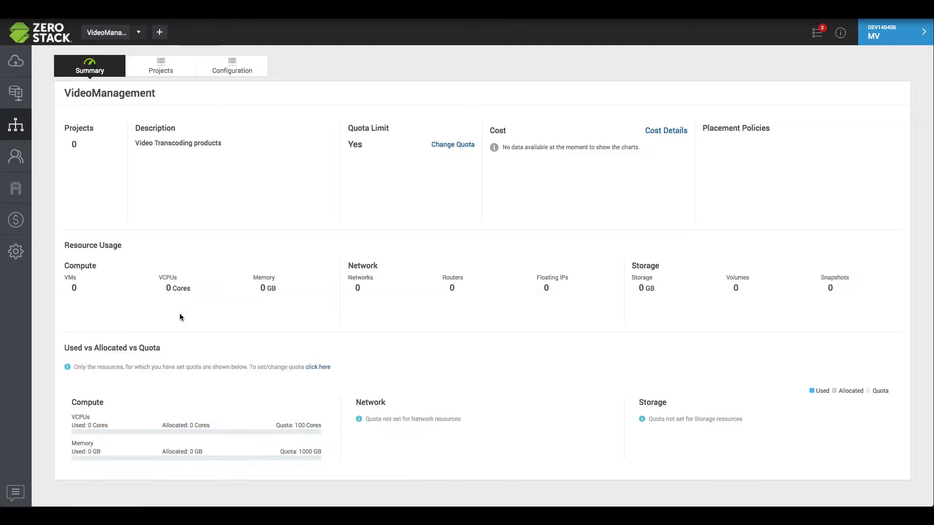
{"action": "left_click", "coordinate": [45, 161]}
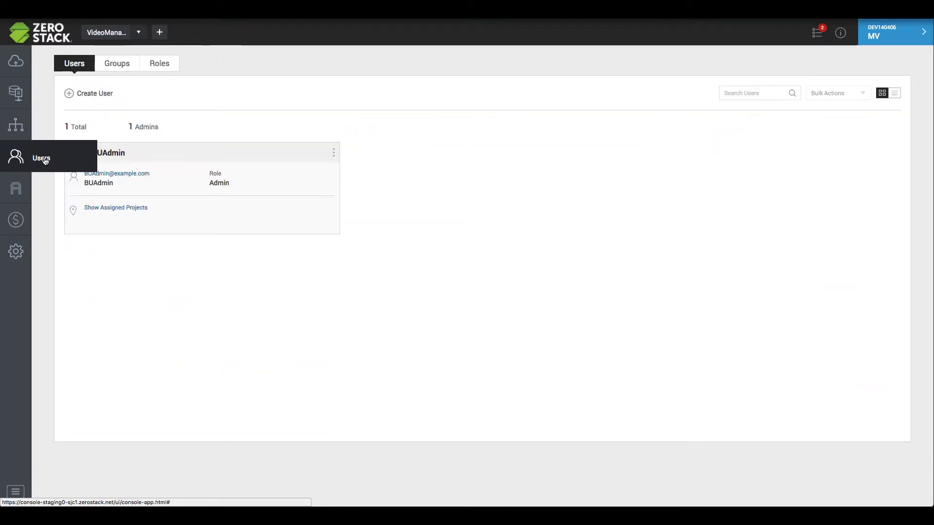
{"action": "left_click", "coordinate": [104, 95]}
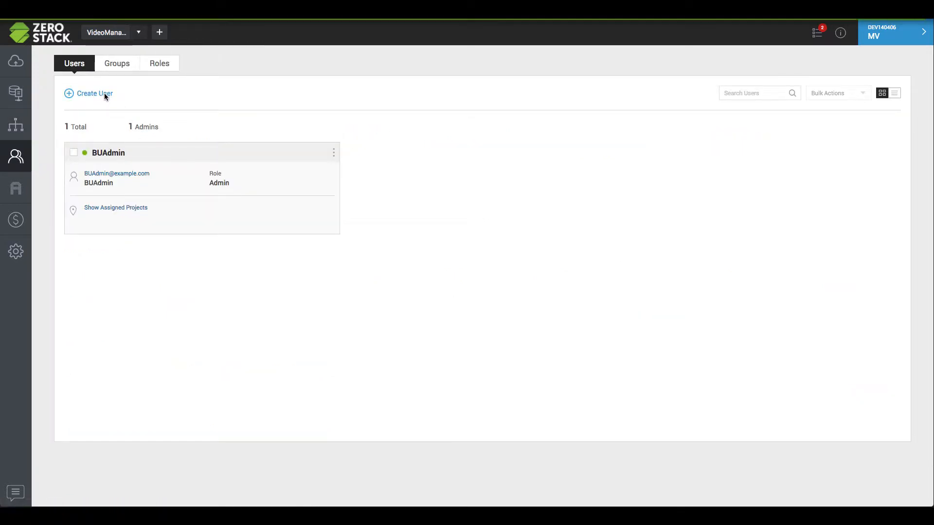
Step: Add local user user1 with an e-mail address, a password and the Member role
{"action": "left_click", "coordinate": [232, 123]}
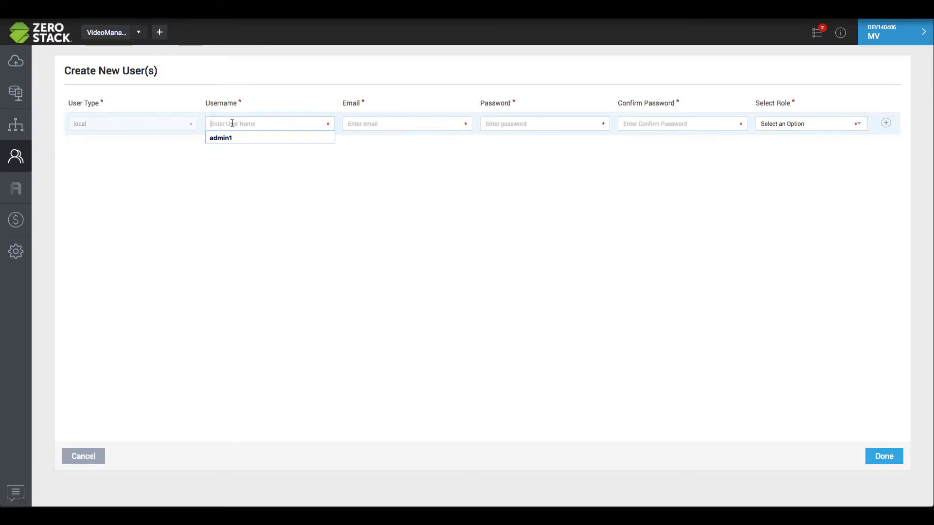
{"action": "type", "text": "user1"}
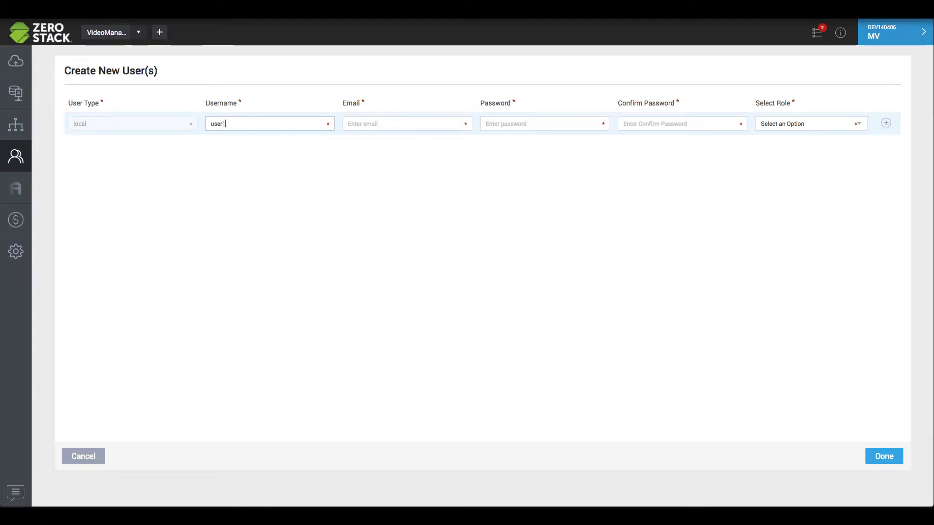
{"action": "type", "text": "user"}
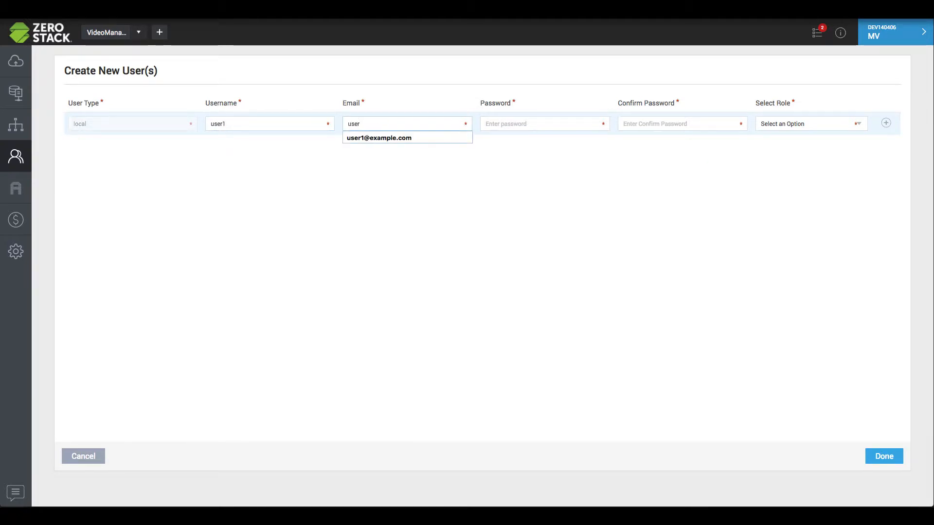
{"action": "key", "text": "BackSpace"}
{"action": "key", "text": "BackSpace"}
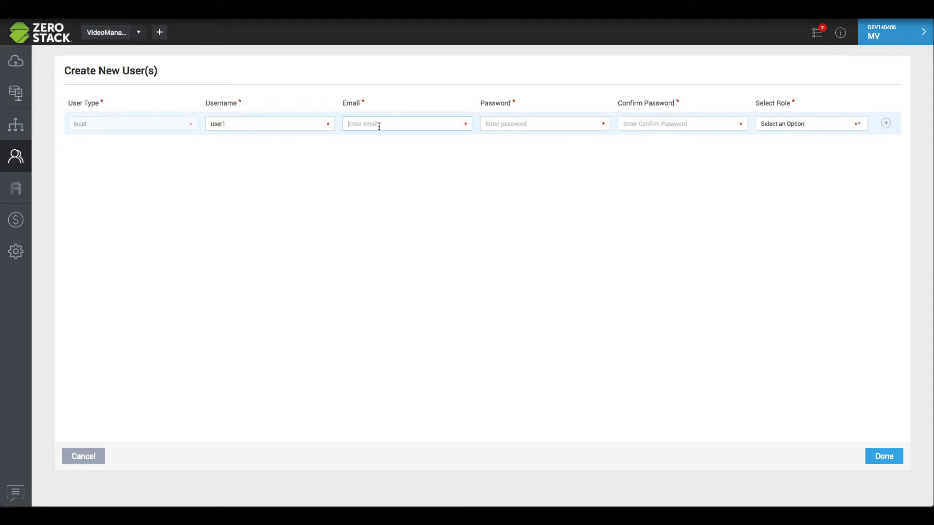
{"action": "type", "text": "user"}
{"action": "type", "text": "1@exampl"}
{"action": "type", "text": "e.com"}
{"action": "type", "text": "•••••"}
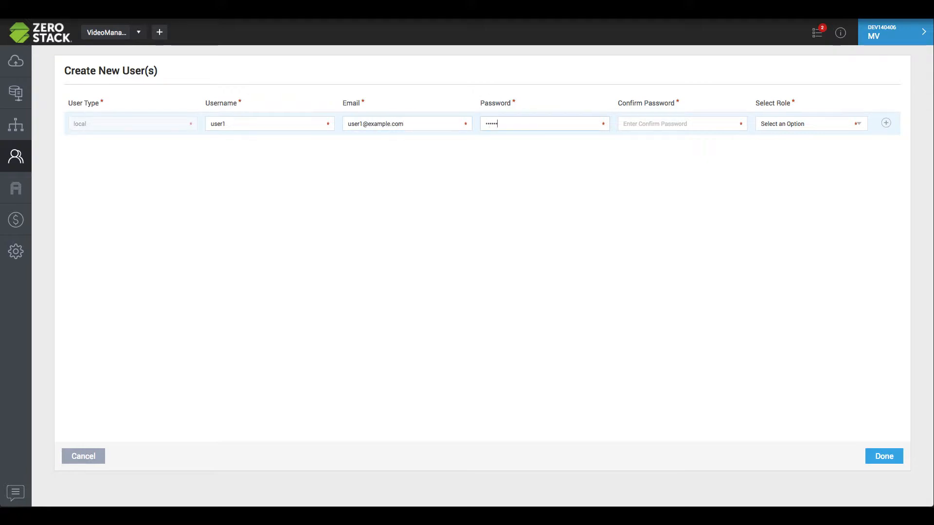
{"action": "type", "text": "••••"}
{"action": "left_click", "coordinate": [798, 125]}
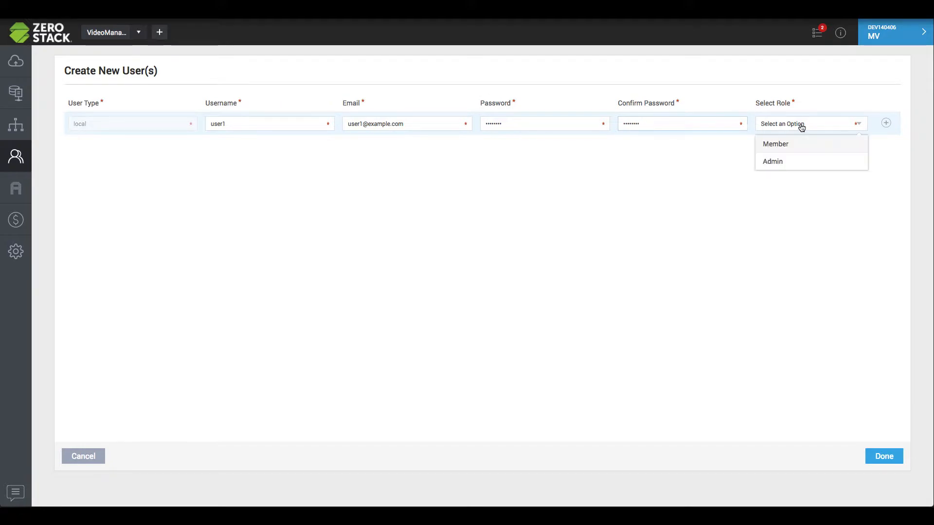
{"action": "left_click", "coordinate": [777, 145]}
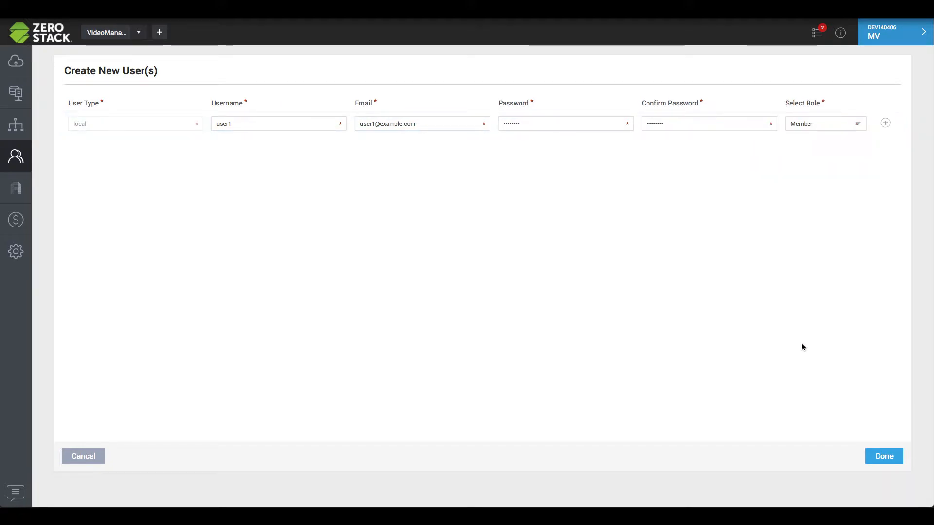
{"action": "left_click", "coordinate": [892, 458]}
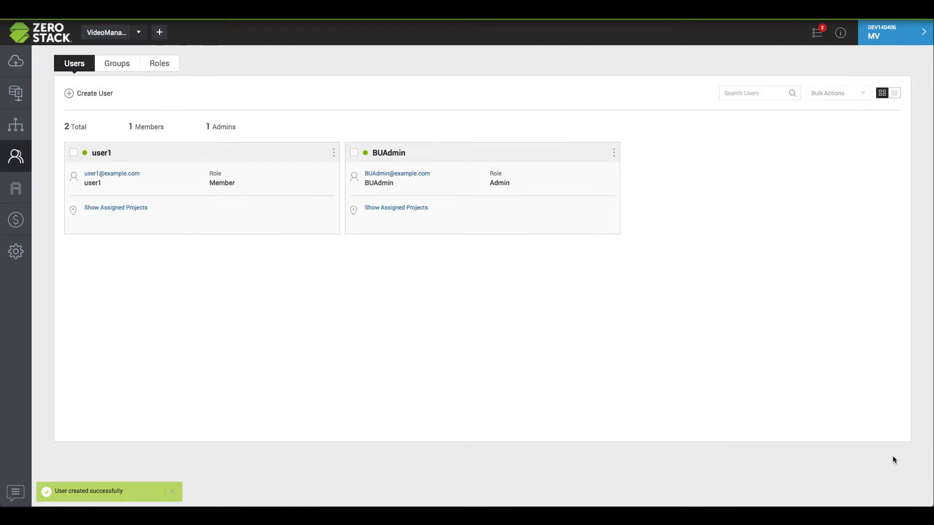
Step: Create project VideoContentCreation, described 'Digital video content creation and editing', from the VideoManagement template
{"action": "left_click", "coordinate": [16, 125]}
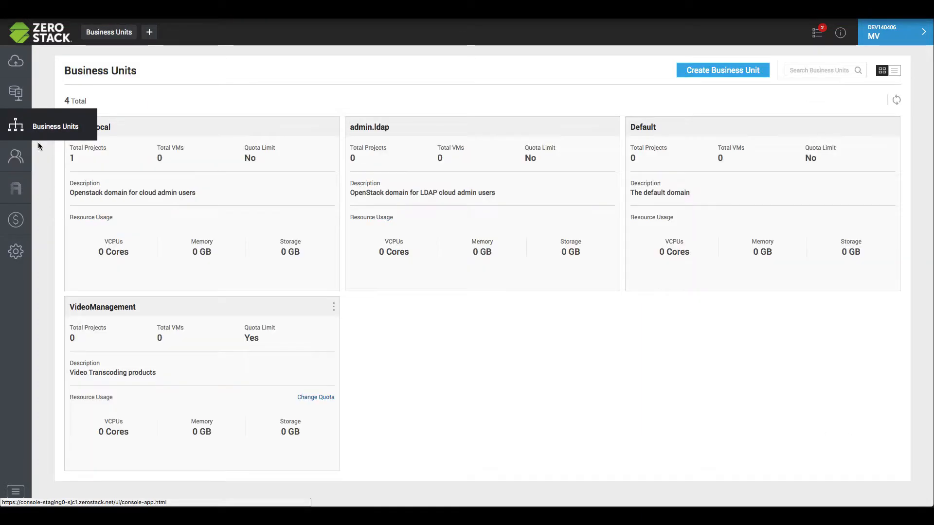
{"action": "left_click", "coordinate": [284, 307]}
{"action": "left_click", "coordinate": [160, 71]}
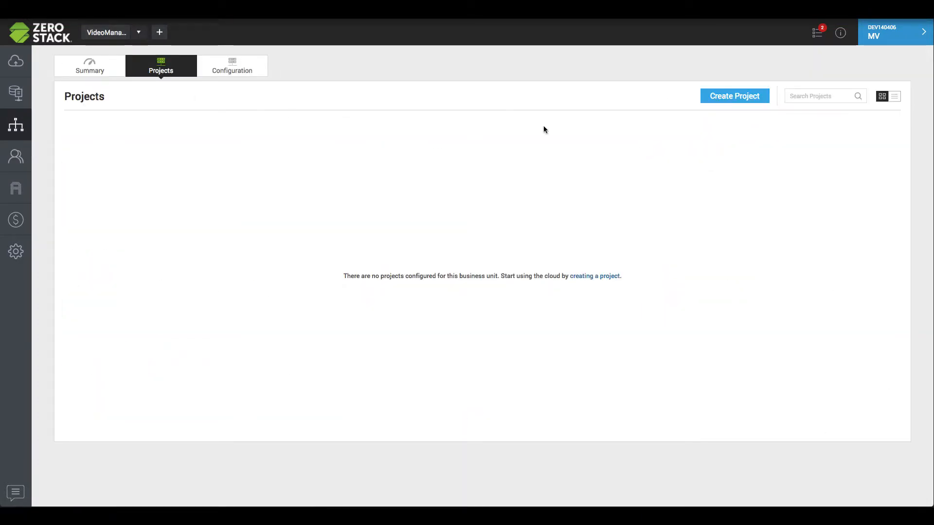
{"action": "left_click", "coordinate": [735, 96]}
{"action": "type", "text": "VideoContentCreation"}
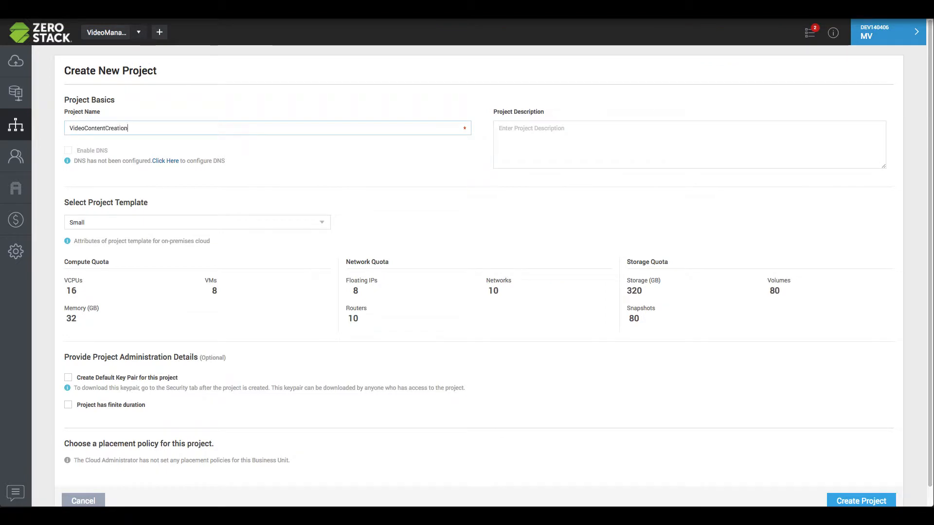
{"action": "left_click", "coordinate": [533, 141]}
{"action": "type", "text": "Digital video content "}
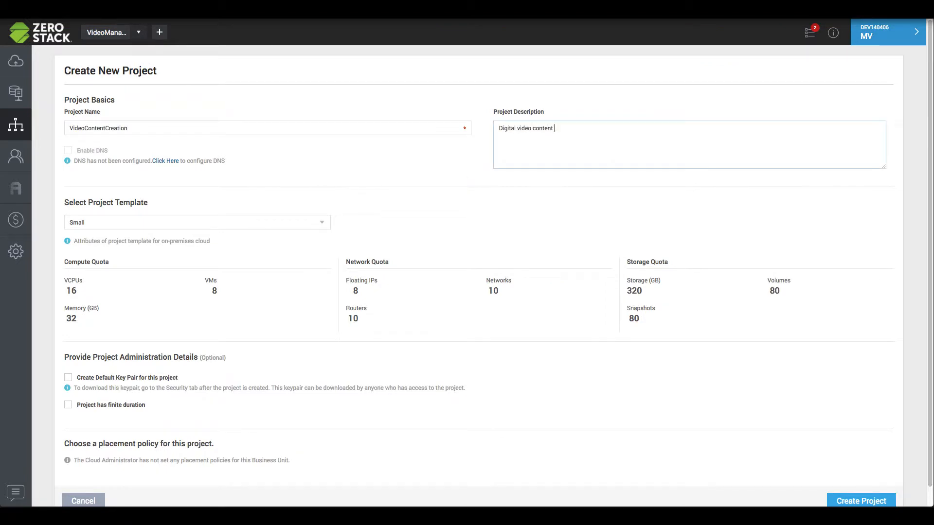
{"action": "type", "text": "creation and editing"}
{"action": "left_click", "coordinate": [321, 225]}
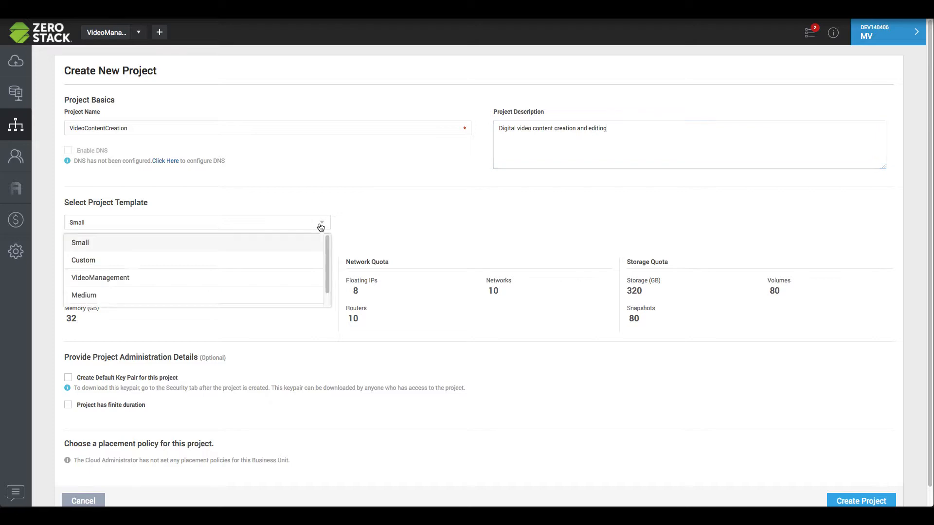
{"action": "left_click", "coordinate": [247, 277]}
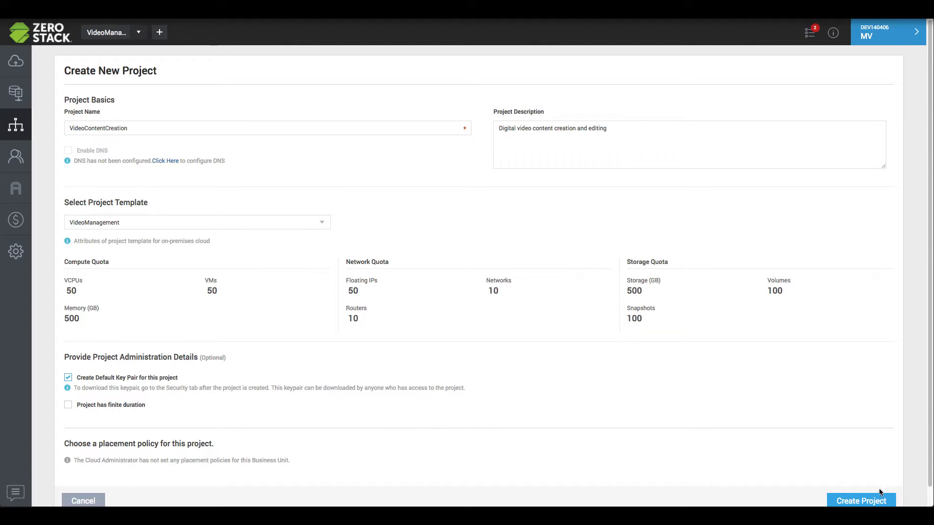
{"action": "left_click", "coordinate": [861, 501]}
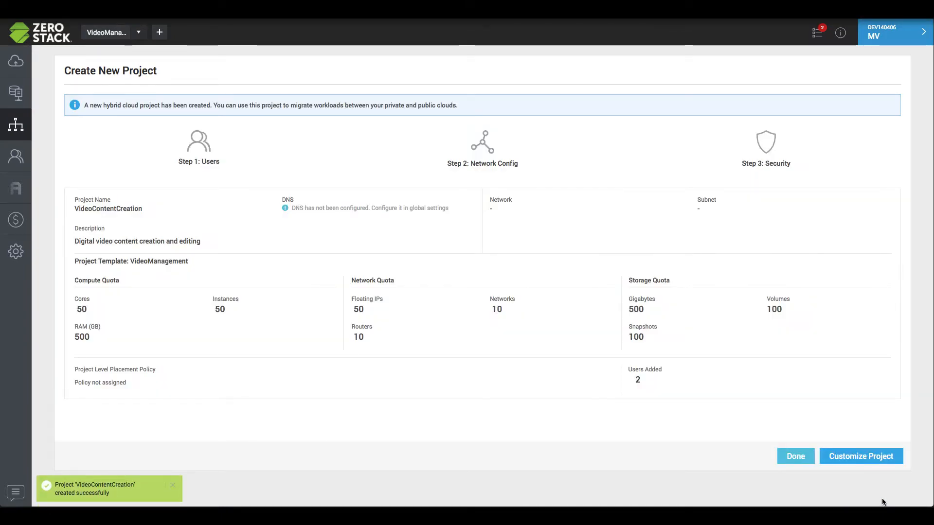
Step: Add user1 to VideoContentCreation with the Member role and continue to networks
{"action": "left_click", "coordinate": [885, 461]}
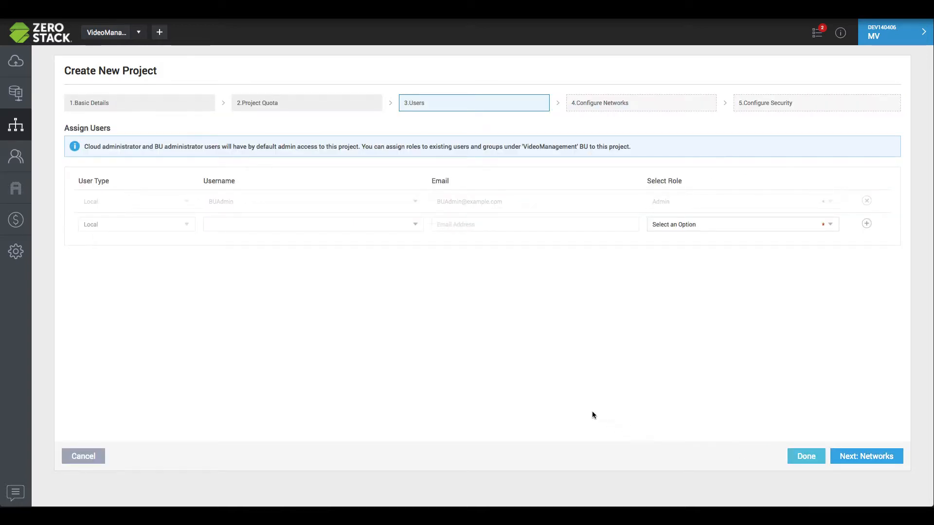
{"action": "left_click", "coordinate": [397, 229]}
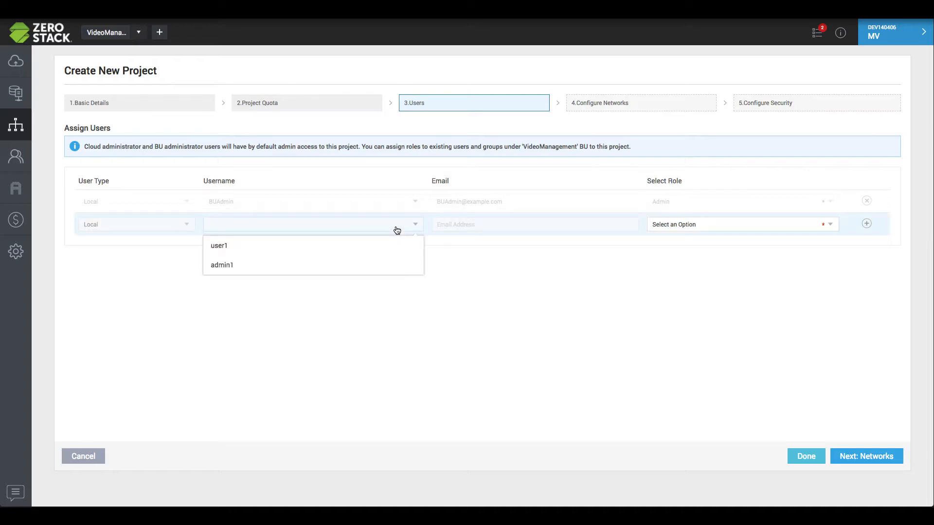
{"action": "left_click", "coordinate": [375, 247]}
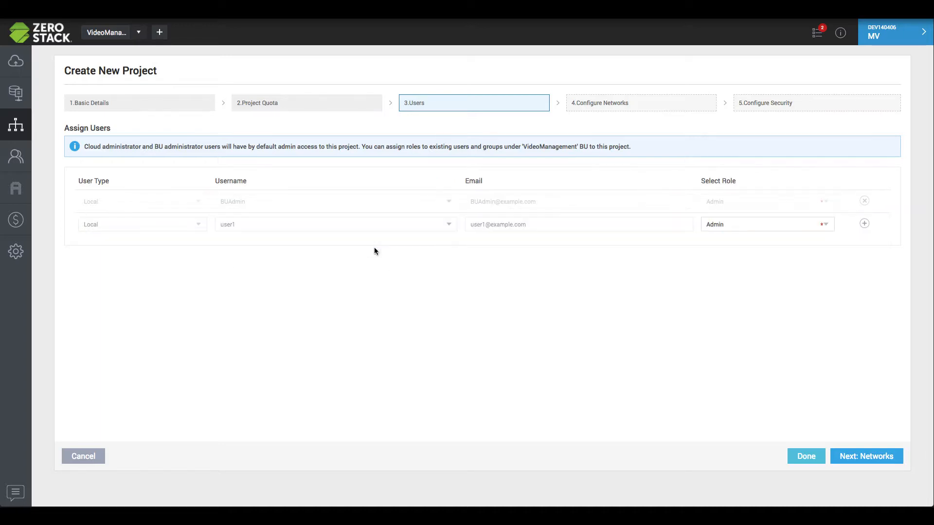
{"action": "left_click", "coordinate": [745, 228]}
{"action": "left_click", "coordinate": [721, 245]}
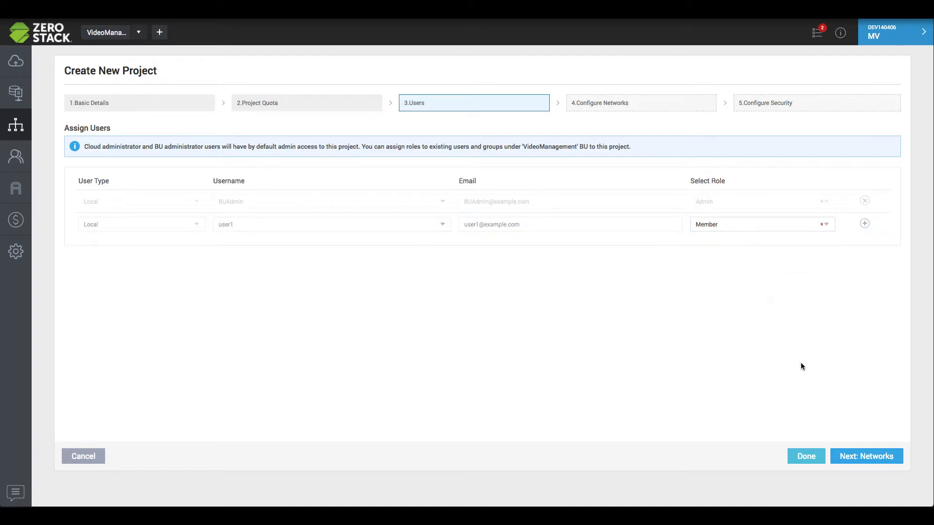
{"action": "left_click", "coordinate": [871, 460]}
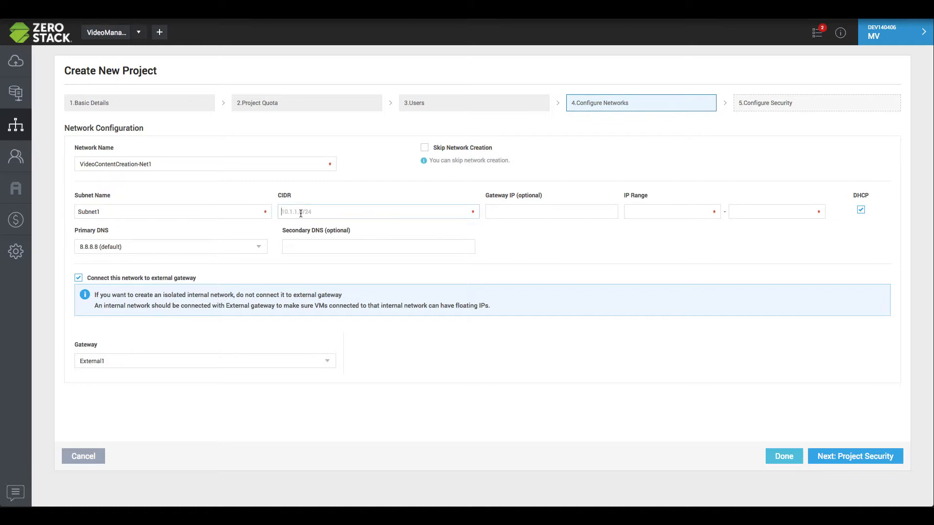
Step: Set the project network CIDR to 192.168.1.0/24 and move on to project security
{"action": "type", "text": "192.168.1.0/24"}
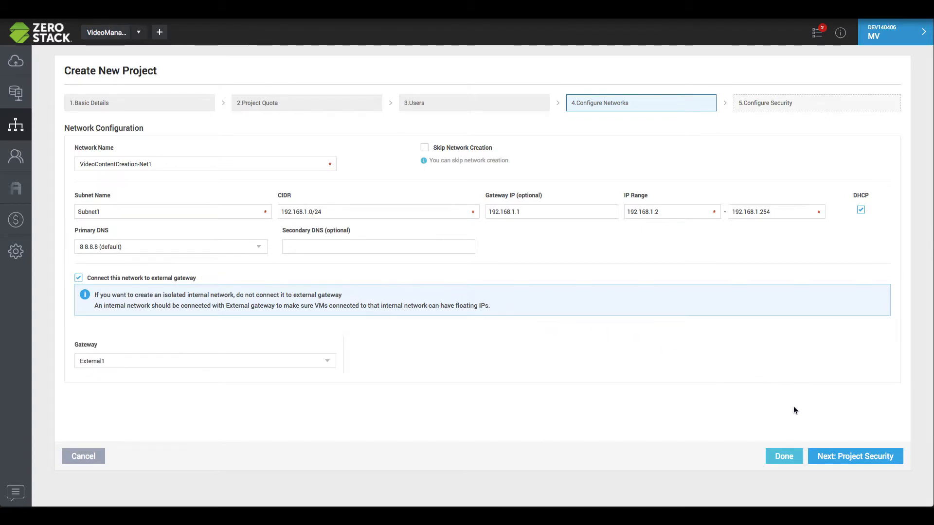
{"action": "left_click", "coordinate": [843, 459]}
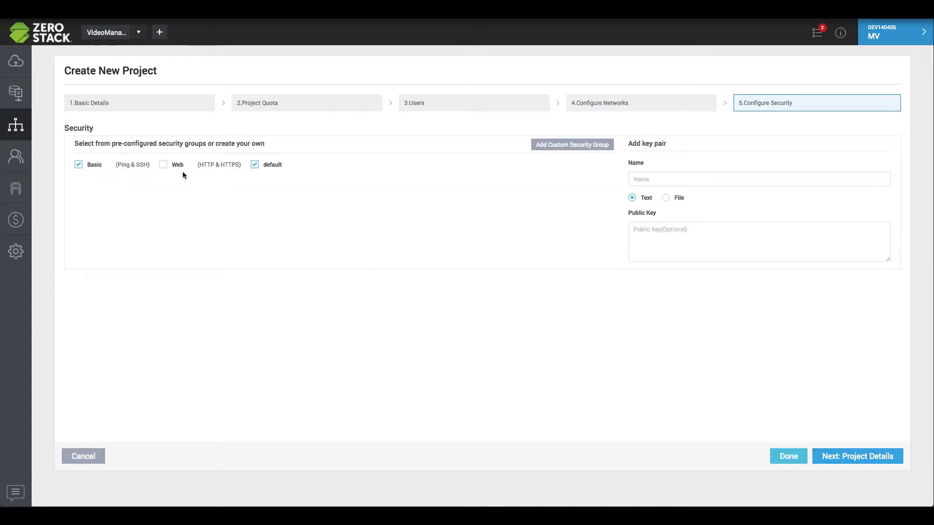
Step: Add a custom security group VideoManagement allowing ingress ICMP, SSH, HTTP and HTTPS, plus a custom UDP rule
{"action": "left_click", "coordinate": [552, 146]}
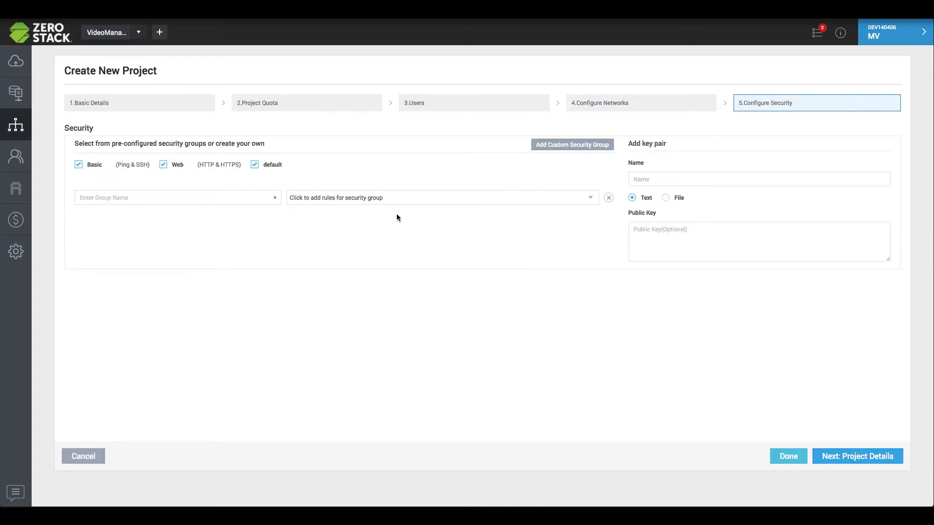
{"action": "left_click", "coordinate": [217, 197]}
{"action": "type", "text": "VideoManagement"}
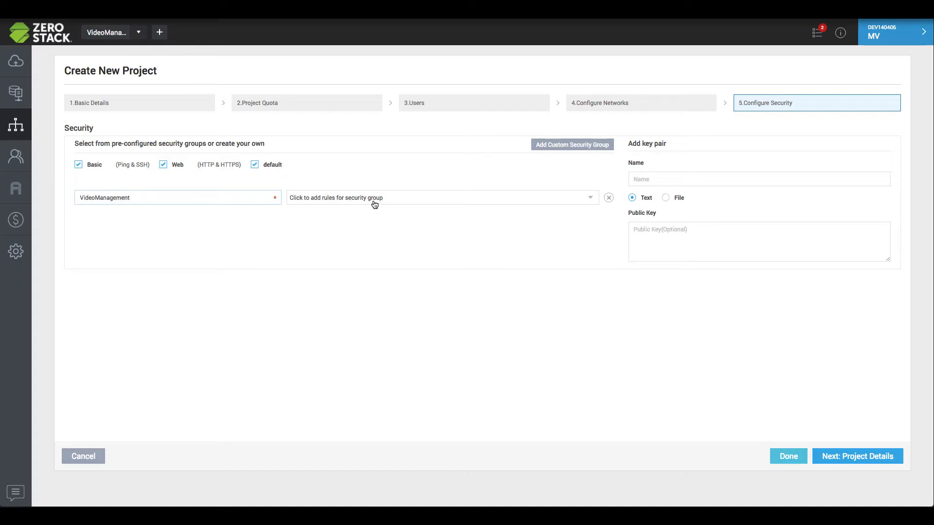
{"action": "left_click", "coordinate": [422, 200]}
{"action": "left_click", "coordinate": [510, 240]}
{"action": "left_click", "coordinate": [509, 264]}
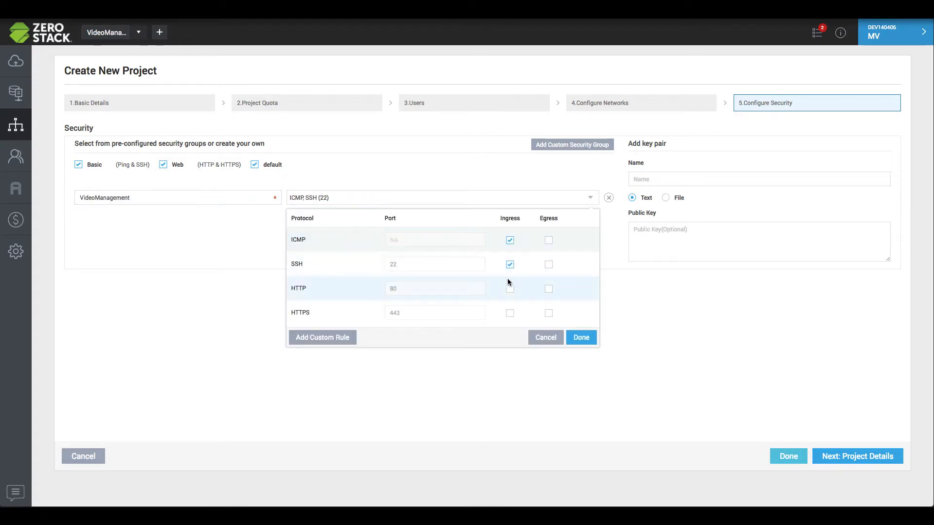
{"action": "left_click", "coordinate": [510, 289]}
{"action": "left_click", "coordinate": [510, 313]}
{"action": "left_click", "coordinate": [329, 339]}
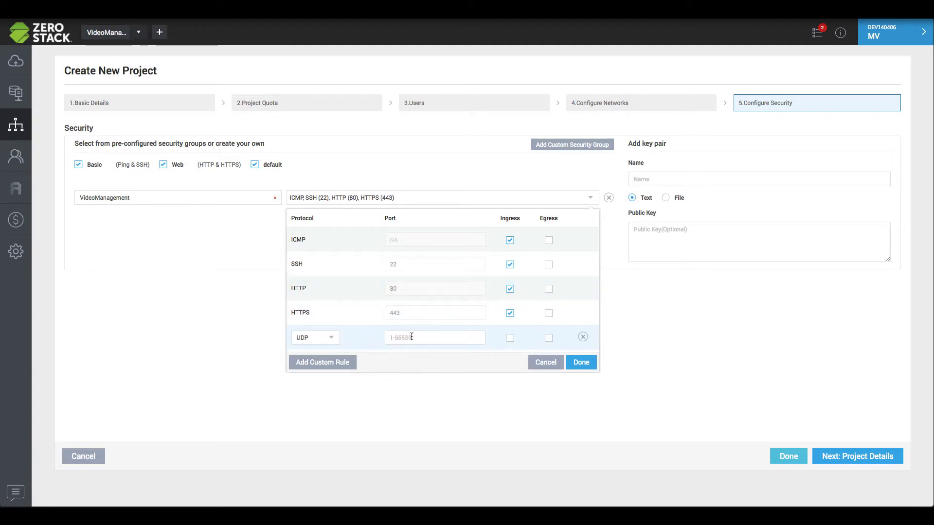
{"action": "left_click", "coordinate": [573, 366]}
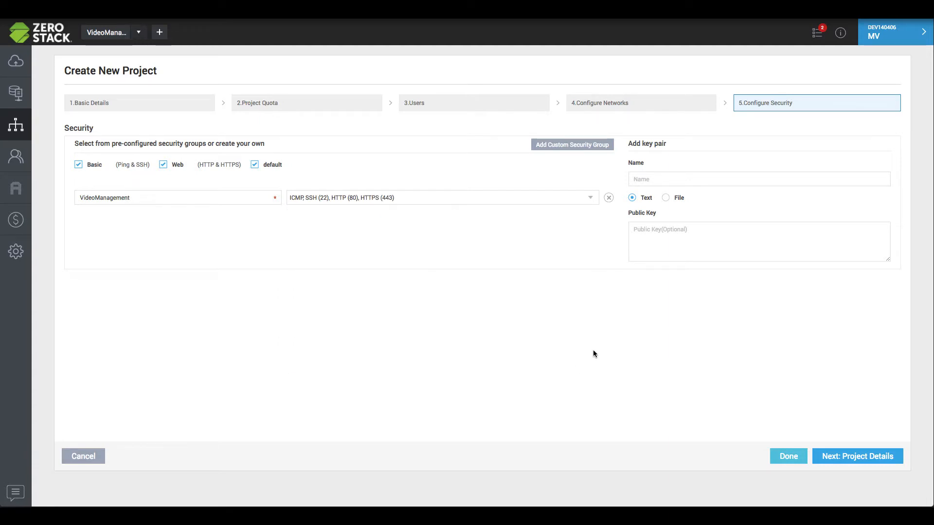
Step: Supply the public key from a file and finish setting up VideoContentCreation
{"action": "left_click", "coordinate": [666, 198]}
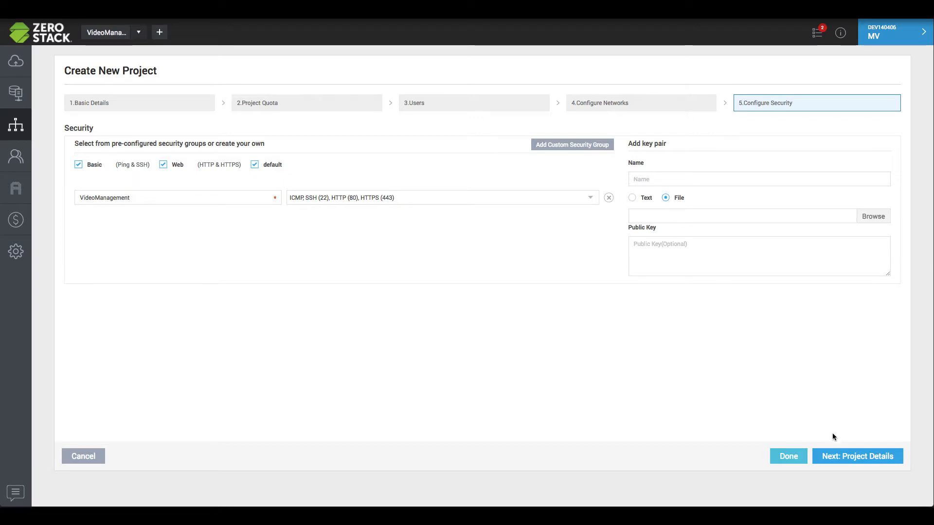
{"action": "left_click", "coordinate": [854, 457]}
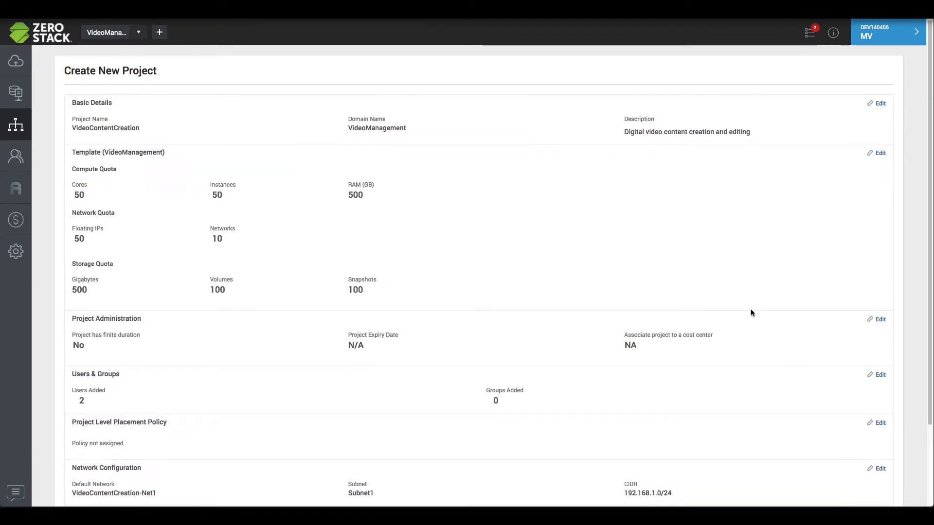
{"action": "scroll", "coordinate": [751, 308], "scroll_direction": "down", "scroll_amount": 2}
{"action": "left_click", "coordinate": [871, 482]}
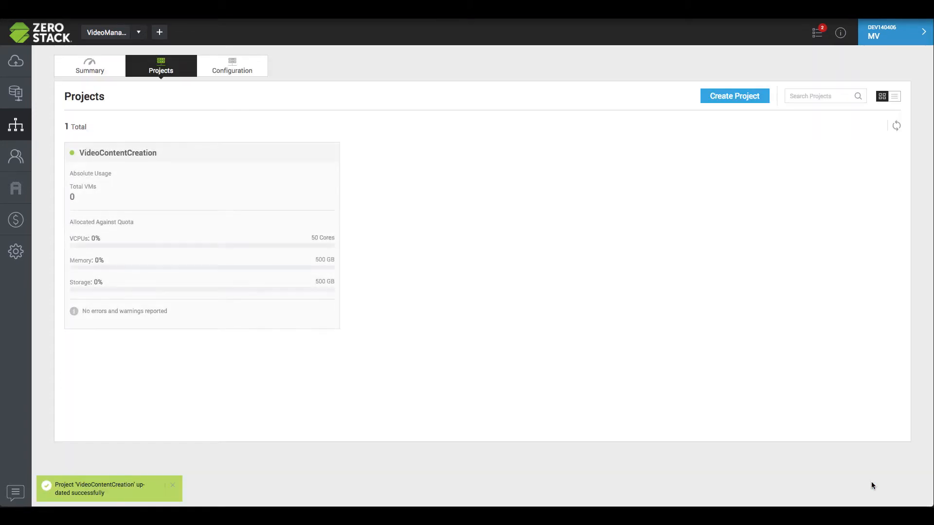
Step: Create another project named VideoTranscoding
{"action": "left_click", "coordinate": [713, 101]}
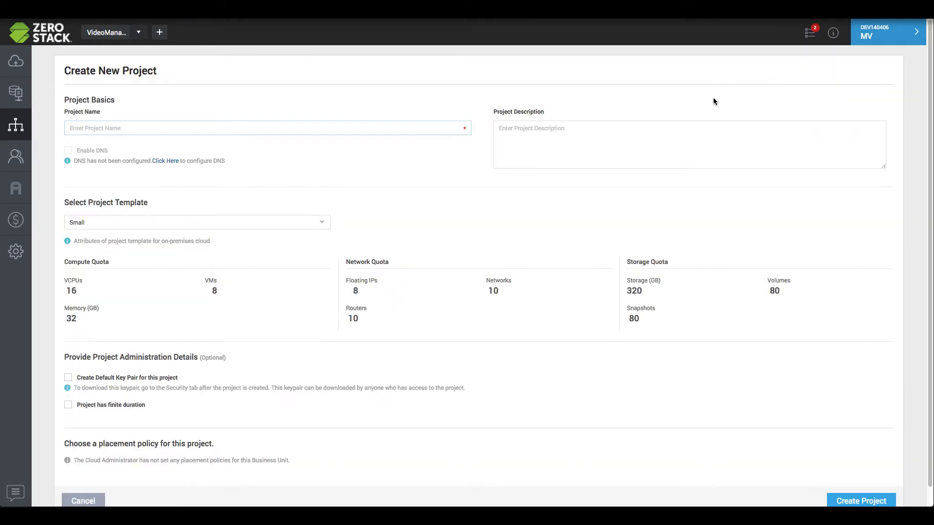
{"action": "left_click", "coordinate": [229, 128]}
{"action": "type", "text": "VideoTranscoding"}
{"action": "scroll", "coordinate": [247, 316], "scroll_direction": "down", "scroll_amount": 1}
{"action": "left_click", "coordinate": [870, 483]}
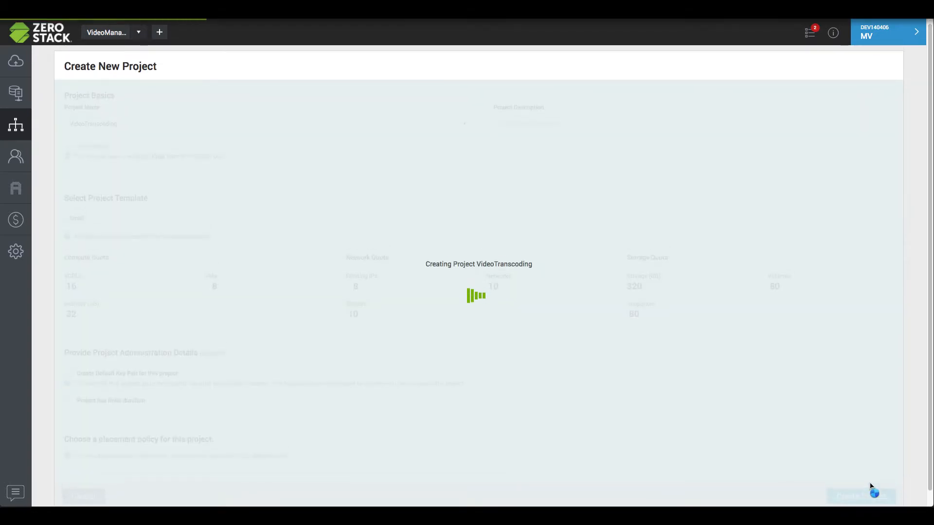
Step: Customize VideoTranscoding with network creation skipped and finish its setup
{"action": "left_click", "coordinate": [863, 456]}
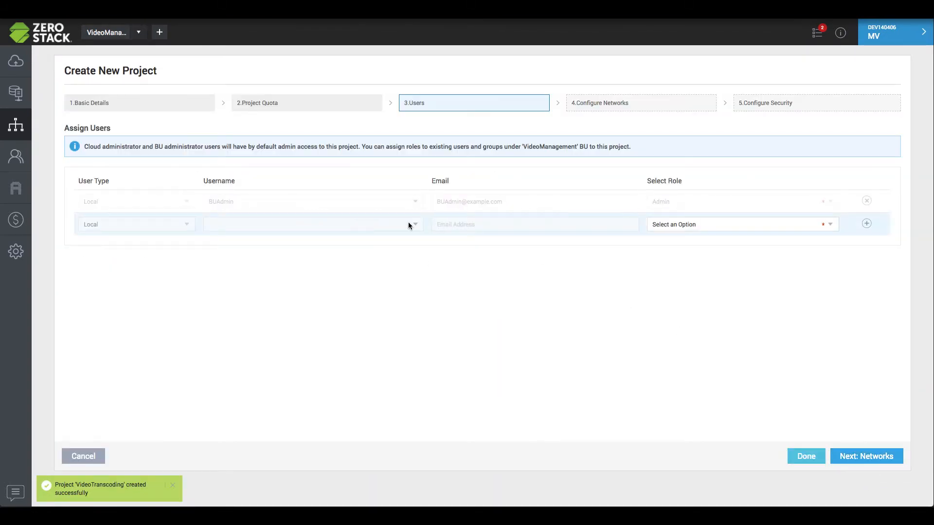
{"action": "left_click", "coordinate": [851, 457]}
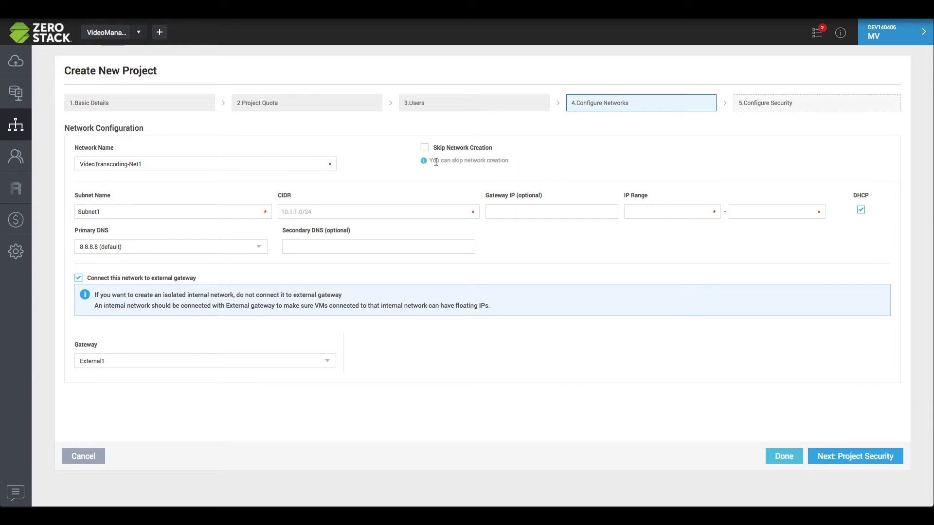
{"action": "left_click", "coordinate": [425, 147]}
{"action": "left_click", "coordinate": [851, 456]}
{"action": "left_click", "coordinate": [848, 454]}
{"action": "scroll", "coordinate": [866, 467], "scroll_direction": "down", "scroll_amount": 3}
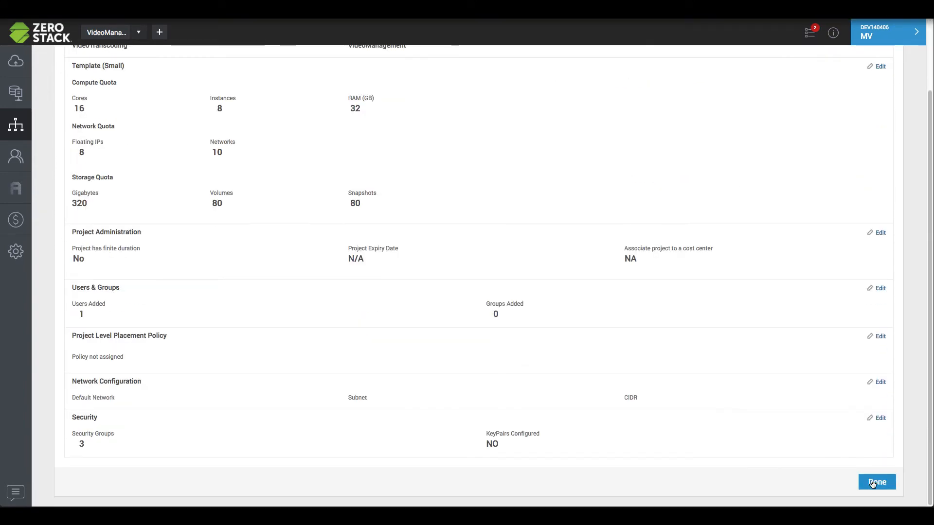
{"action": "left_click", "coordinate": [872, 483]}
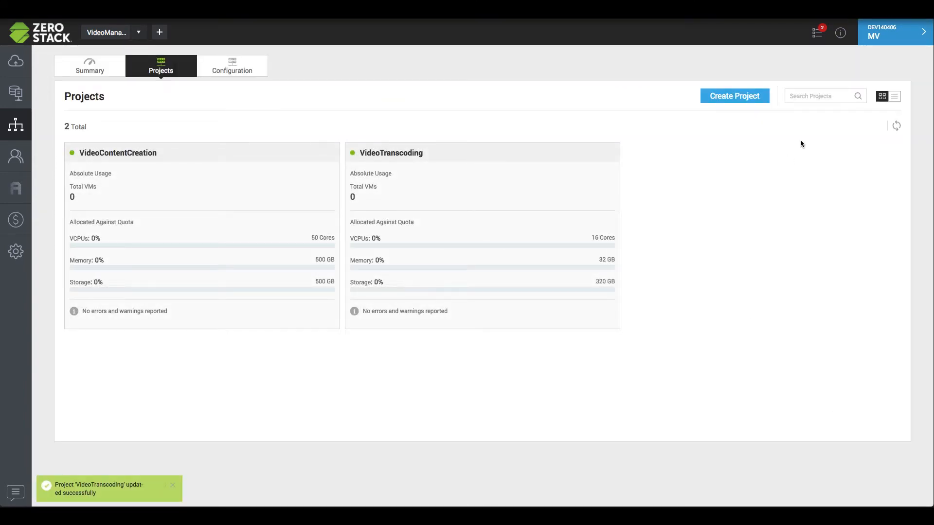
{"action": "left_click", "coordinate": [888, 42]}
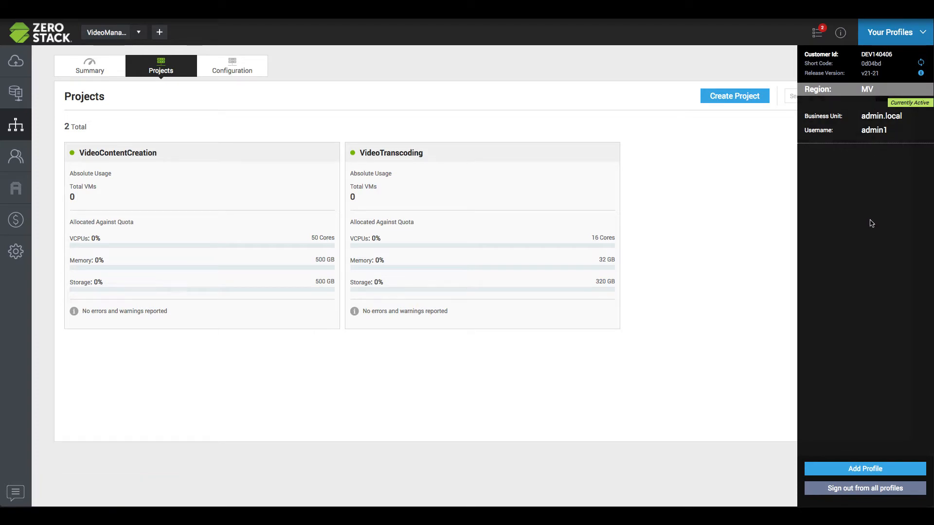
Step: Add a sign-in profile for the VideoManagement business unit with the member's username and password, and sign in
{"action": "left_click", "coordinate": [869, 471]}
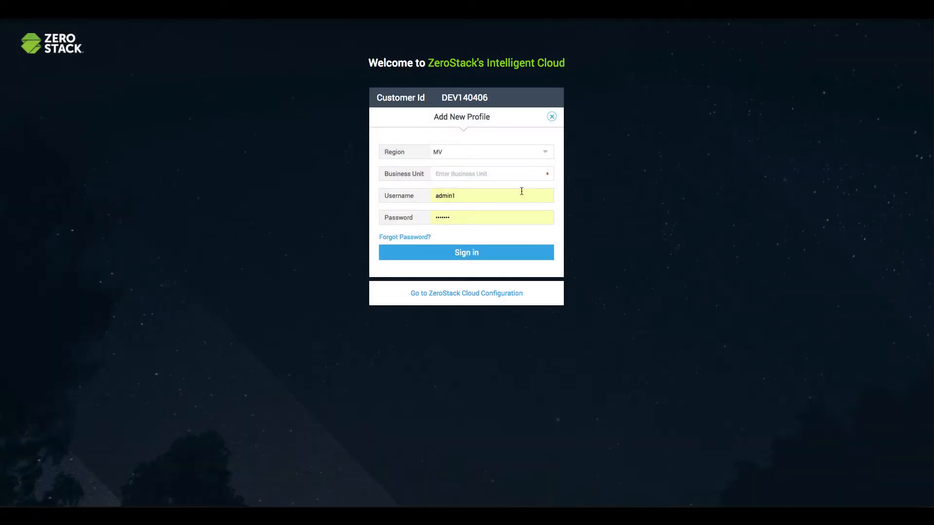
{"action": "left_click", "coordinate": [479, 174]}
{"action": "type", "text": "VideoManagement"}
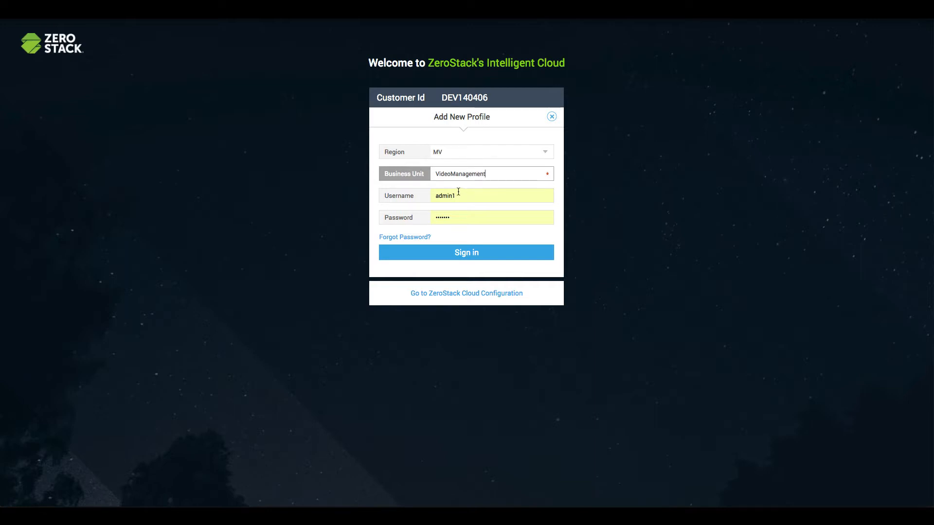
{"action": "key", "text": "Tab"}
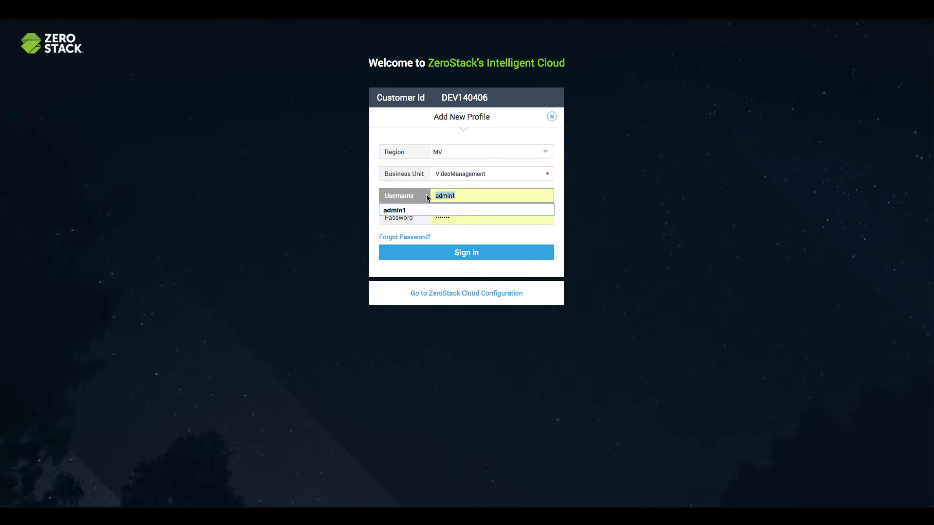
{"action": "type", "text": "user1"}
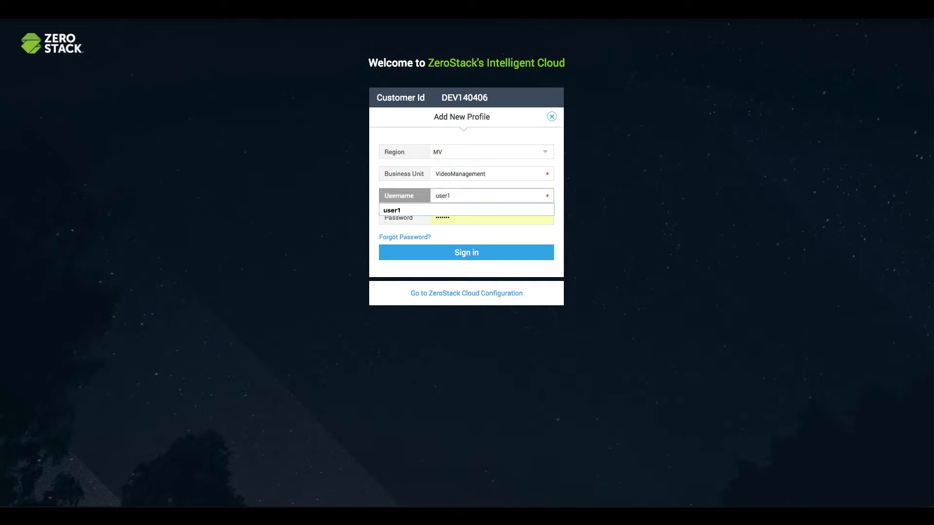
{"action": "key", "text": "Tab"}
{"action": "type", "text": "p"}
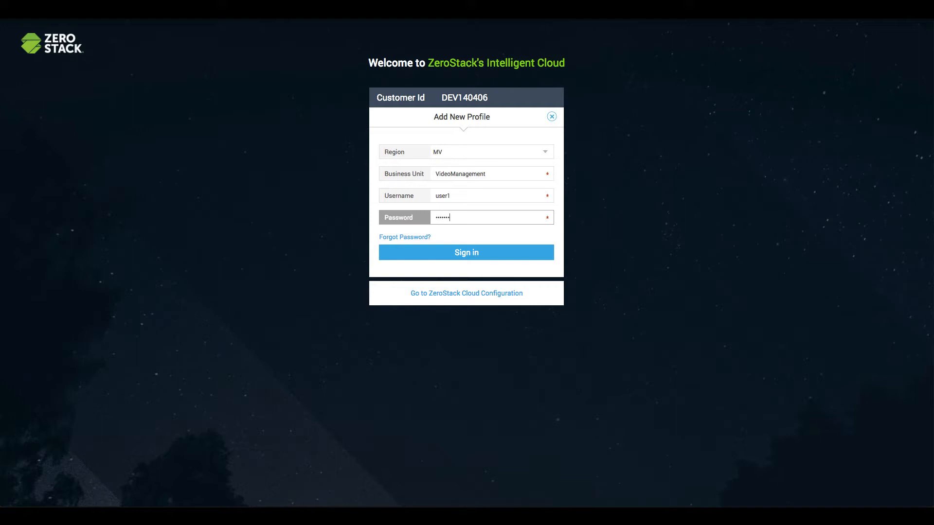
{"action": "left_click", "coordinate": [468, 253]}
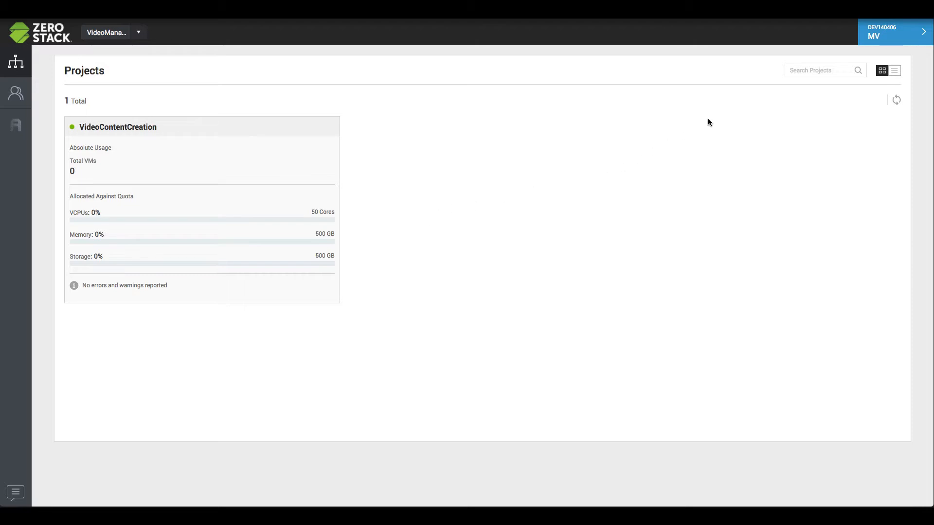
Step: Switch to the admin profile and go to VideoManagement's VideoContentCreation project images
{"action": "left_click", "coordinate": [890, 38]}
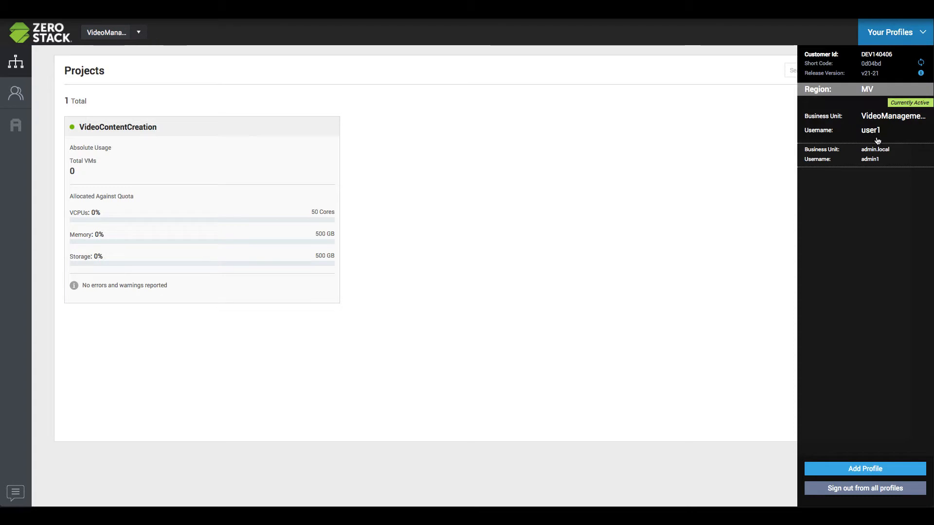
{"action": "left_click", "coordinate": [878, 161]}
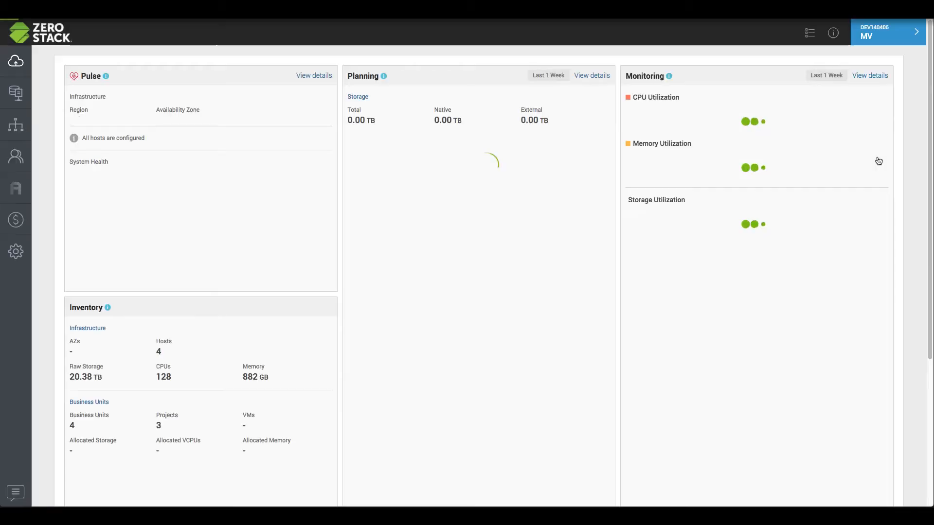
{"action": "left_click", "coordinate": [15, 125]}
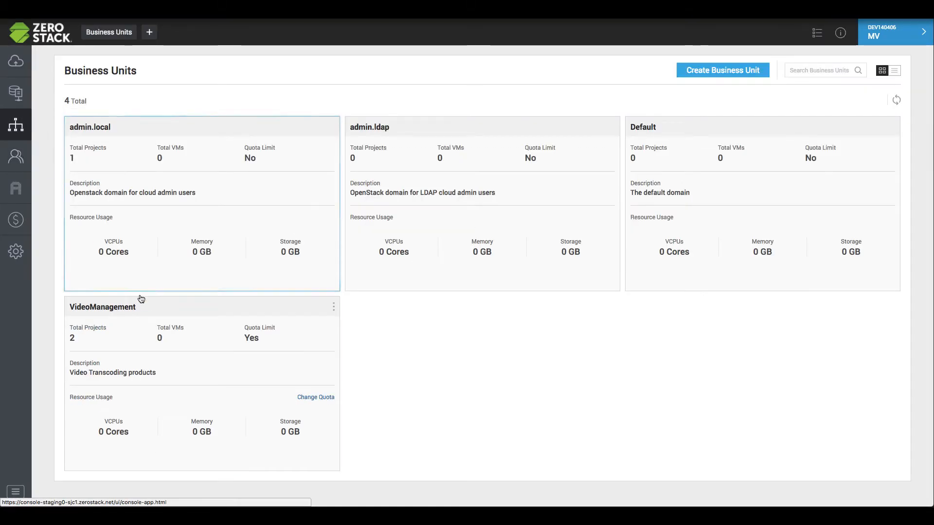
{"action": "left_click", "coordinate": [144, 305]}
{"action": "left_click", "coordinate": [183, 74]}
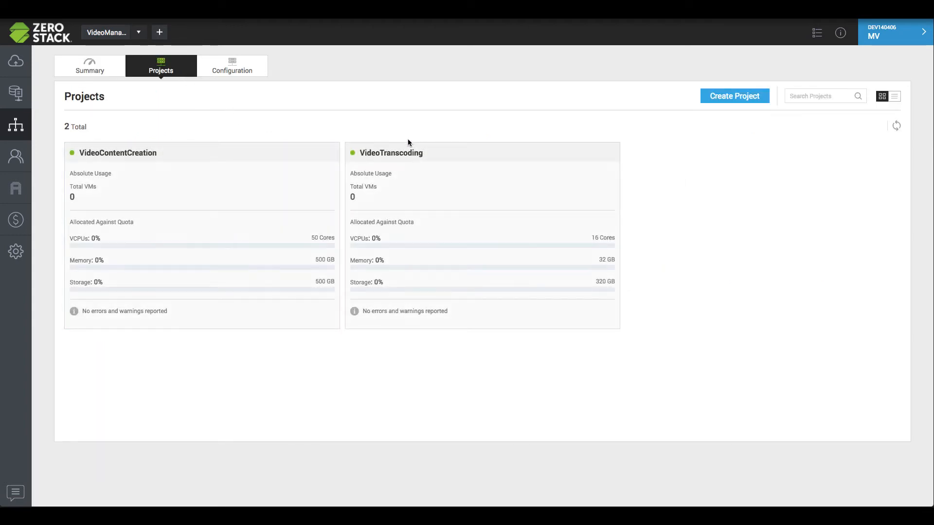
{"action": "left_click", "coordinate": [284, 166]}
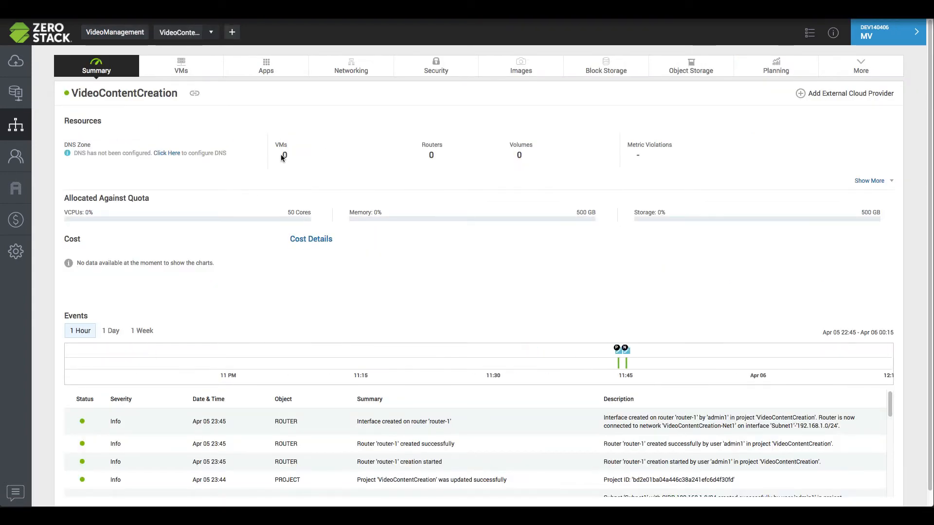
{"action": "left_click", "coordinate": [517, 69]}
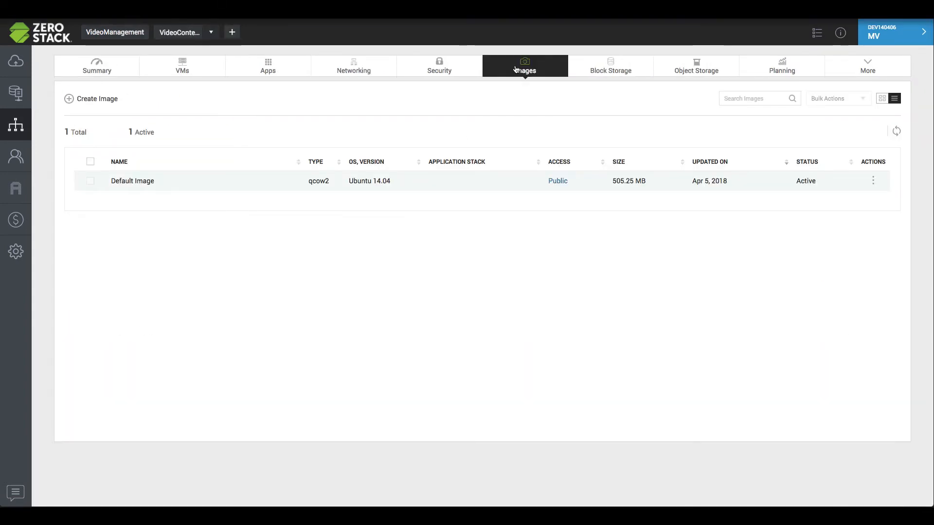
Step: Create an image named Cirros from the public cirros catalogue image on the SSD pool type
{"action": "left_click", "coordinate": [100, 100]}
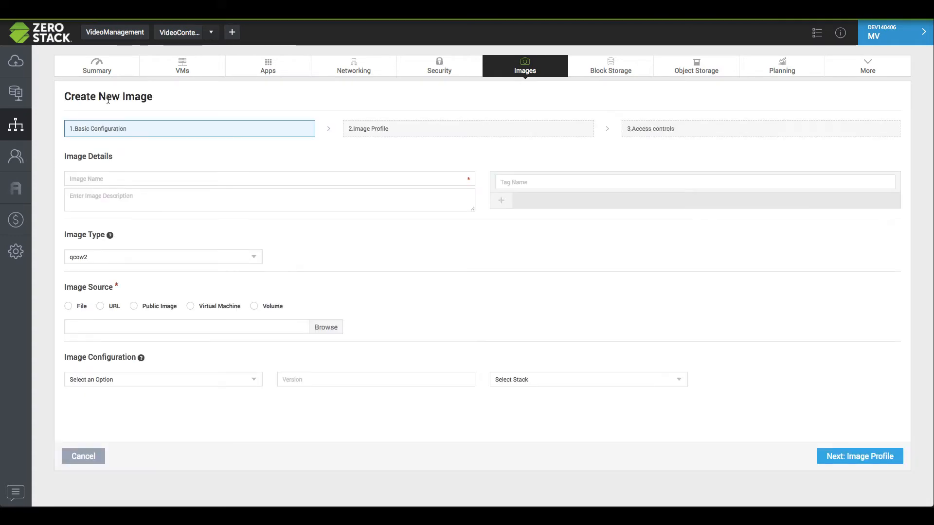
{"action": "left_click", "coordinate": [97, 173]}
{"action": "type", "text": "Cirros"}
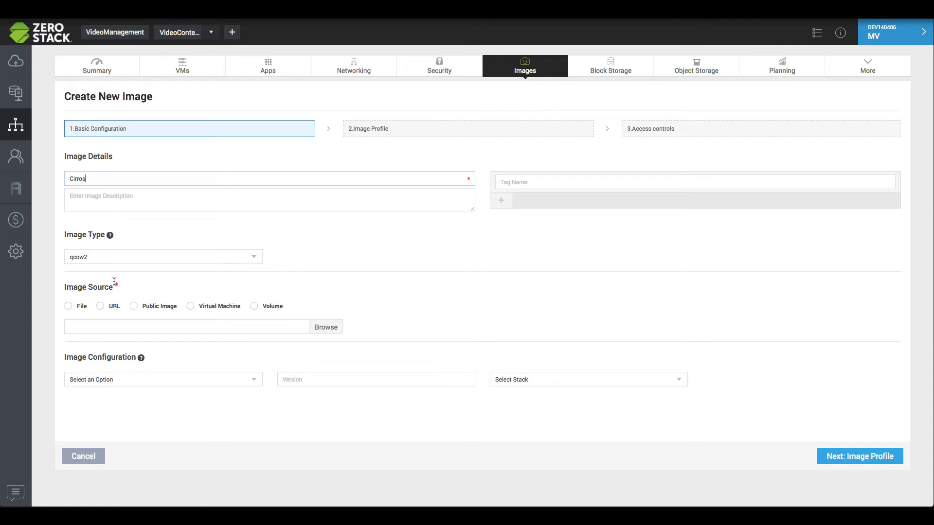
{"action": "left_click", "coordinate": [133, 306]}
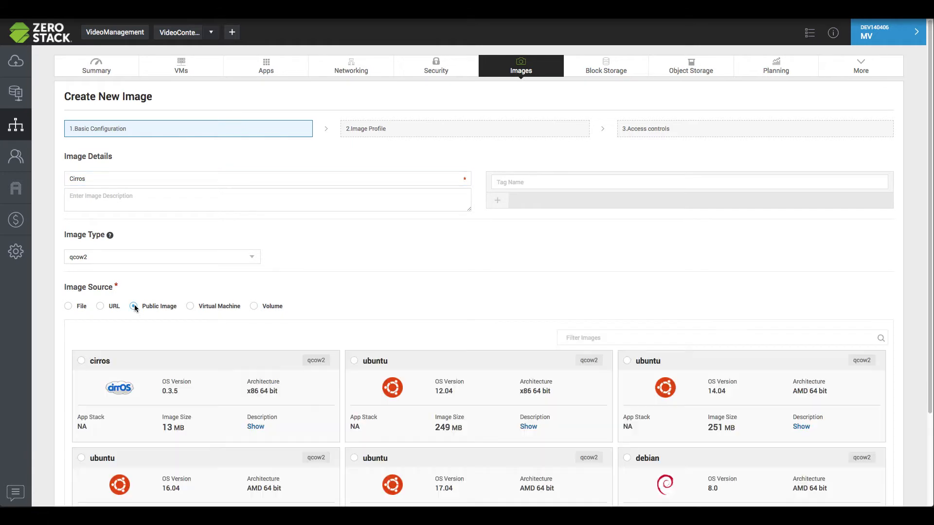
{"action": "left_click", "coordinate": [82, 360]}
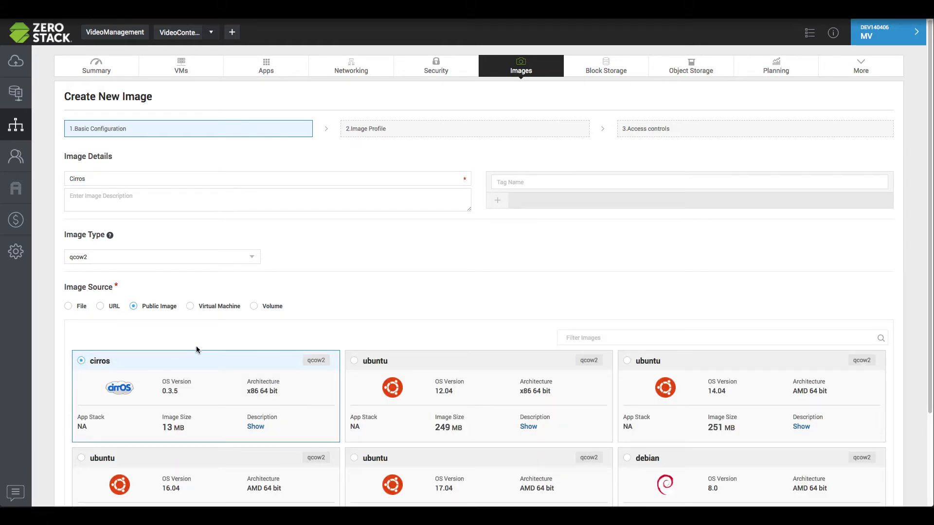
{"action": "scroll", "coordinate": [204, 347], "scroll_direction": "down", "scroll_amount": 3}
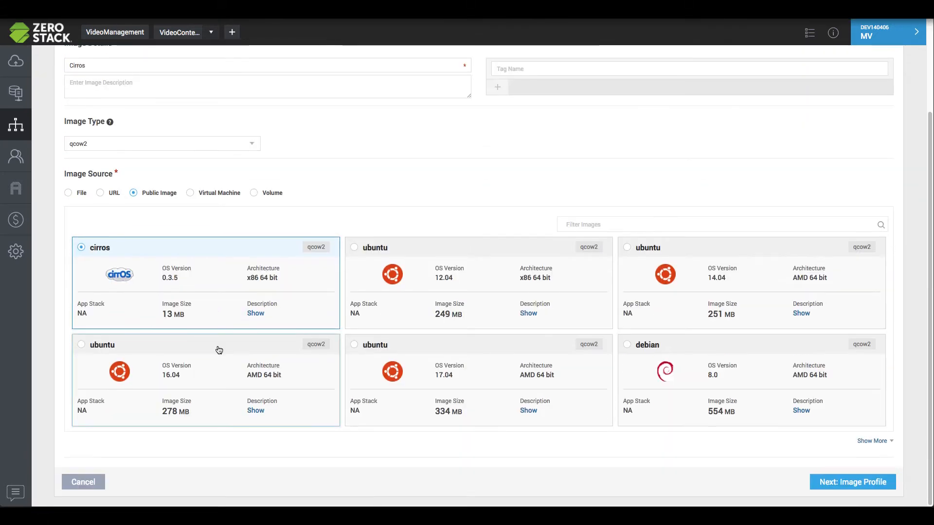
{"action": "left_click", "coordinate": [826, 481]}
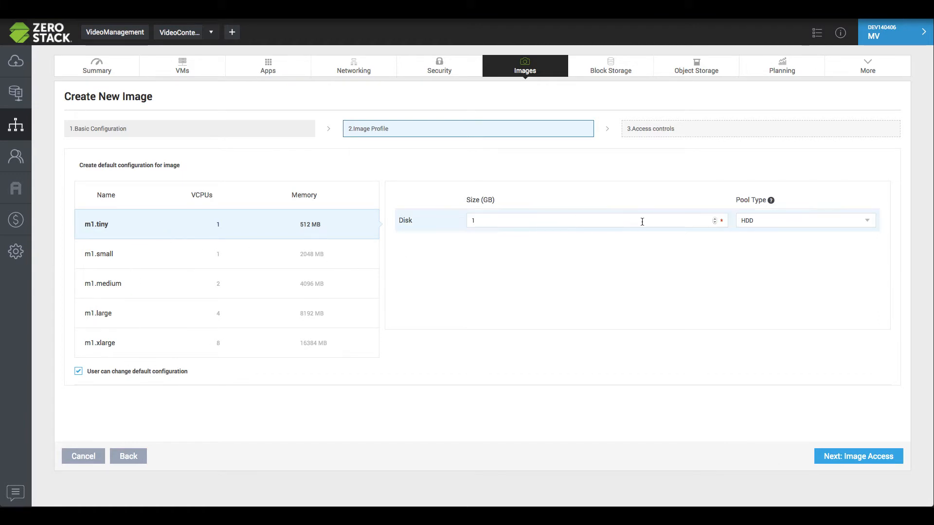
{"action": "left_click", "coordinate": [795, 224]}
{"action": "left_click", "coordinate": [772, 292]}
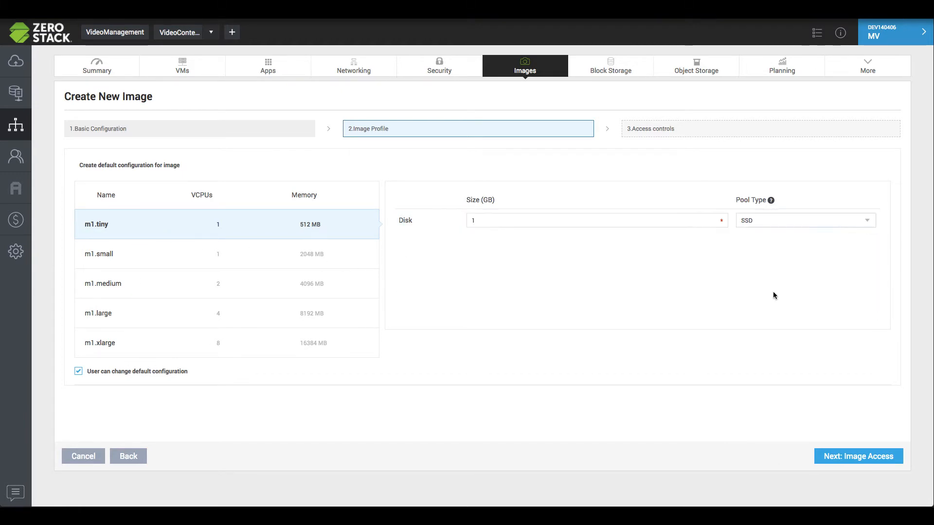
{"action": "left_click", "coordinate": [855, 458]}
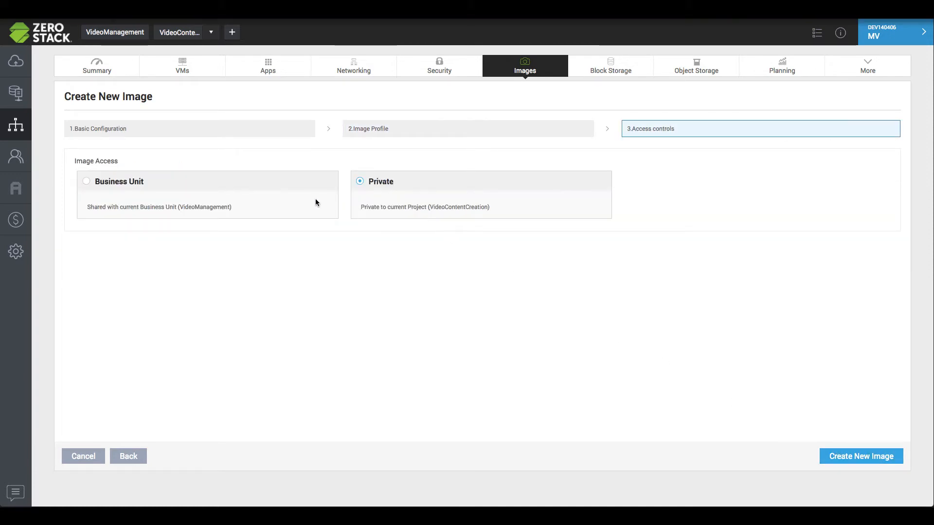
{"action": "left_click", "coordinate": [861, 455]}
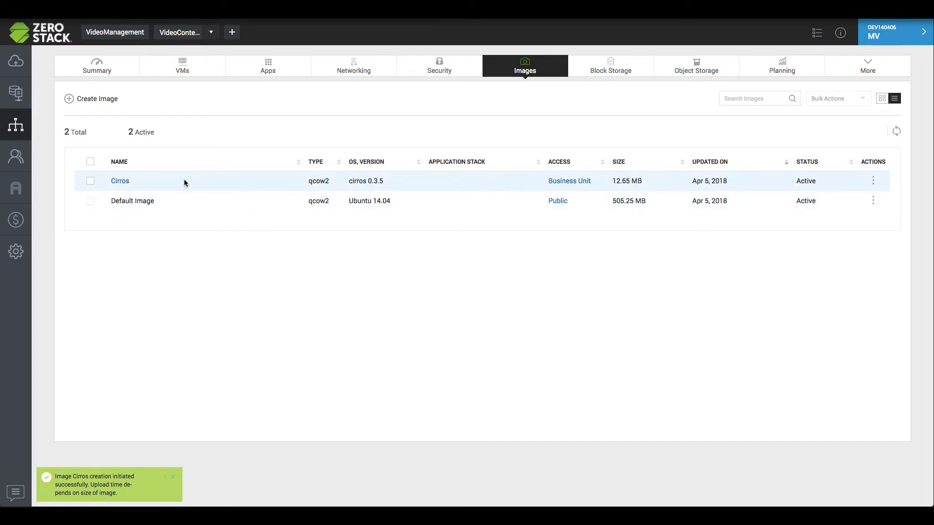
{"action": "left_click", "coordinate": [181, 66]}
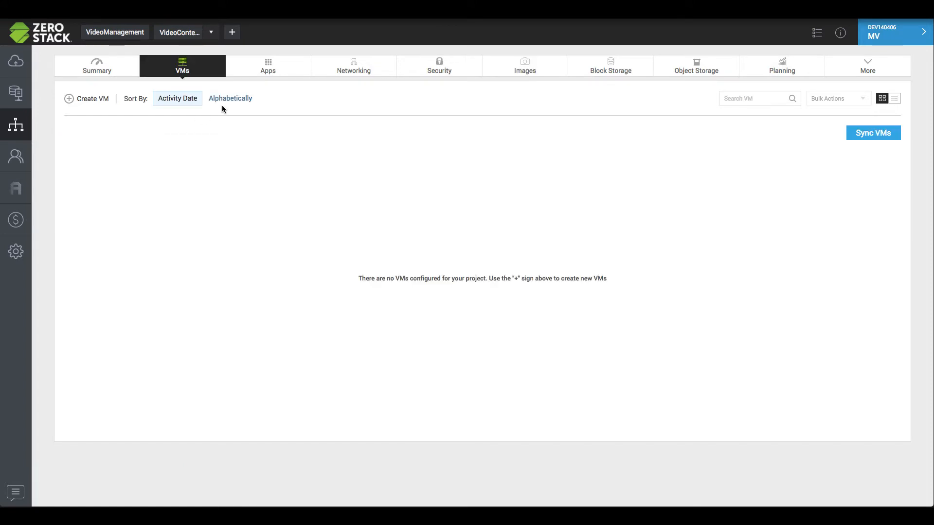
Step: Start a new VM named videohost booting from the Cirros image with the m1.tiny flavor
{"action": "left_click", "coordinate": [92, 100]}
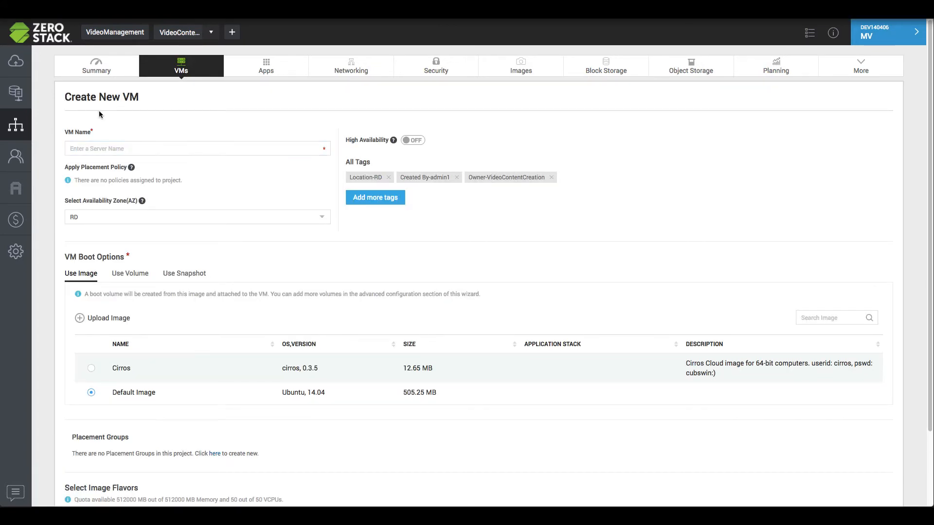
{"action": "type", "text": "videohost"}
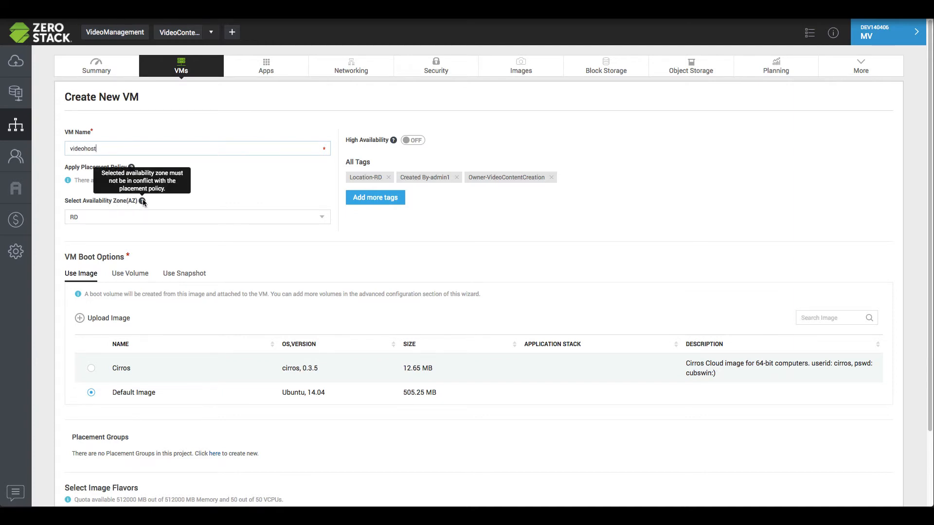
{"action": "left_click", "coordinate": [91, 369]}
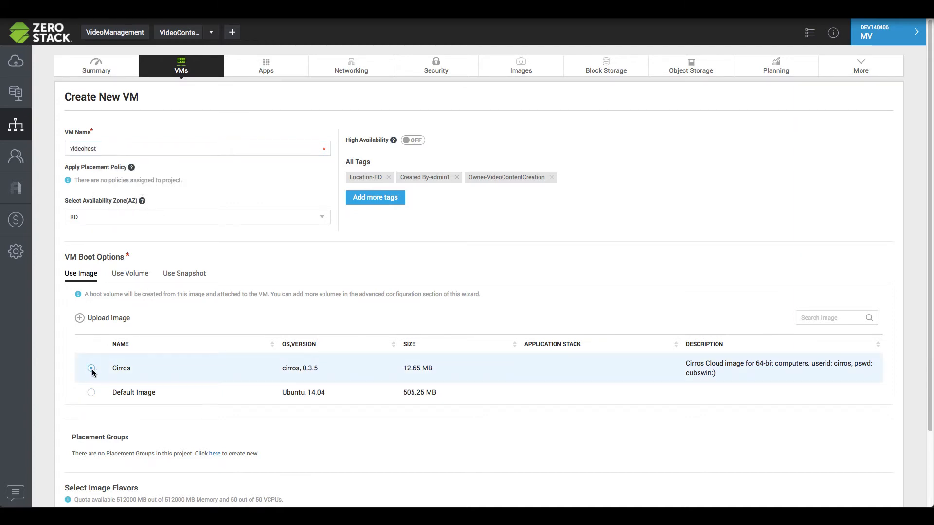
{"action": "scroll", "coordinate": [92, 370], "scroll_direction": "down", "scroll_amount": 3}
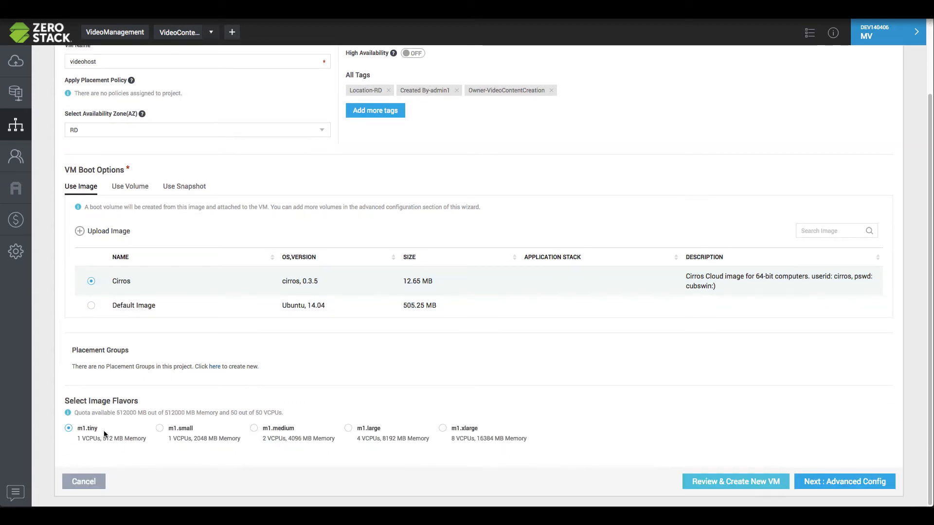
{"action": "scroll", "coordinate": [376, 204], "scroll_direction": "up", "scroll_amount": 3}
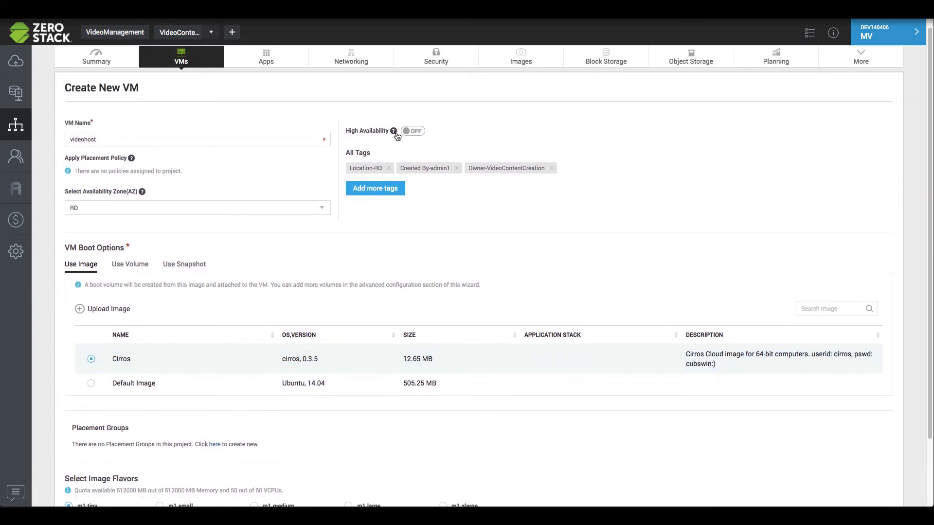
{"action": "mouse_move", "coordinate": [395, 132]}
{"action": "scroll", "coordinate": [612, 368], "scroll_direction": "down", "scroll_amount": 2}
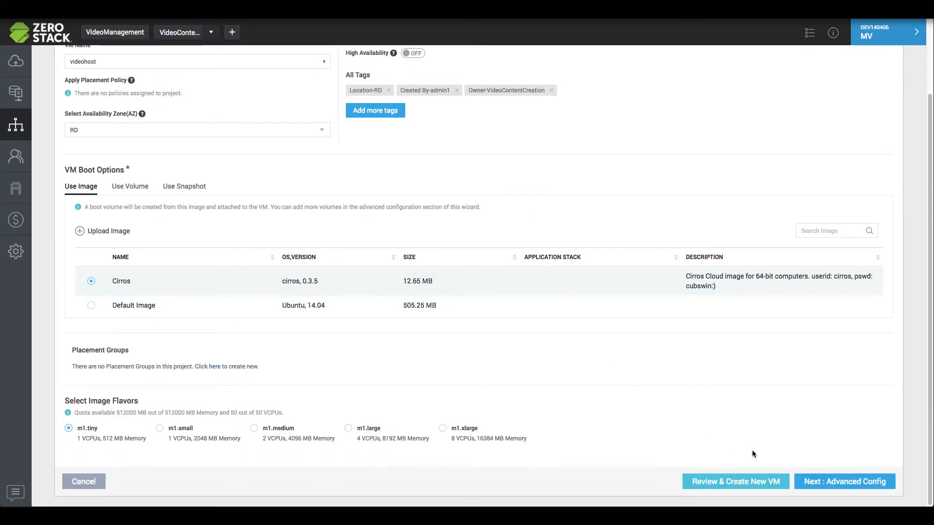
{"action": "left_click", "coordinate": [822, 481]}
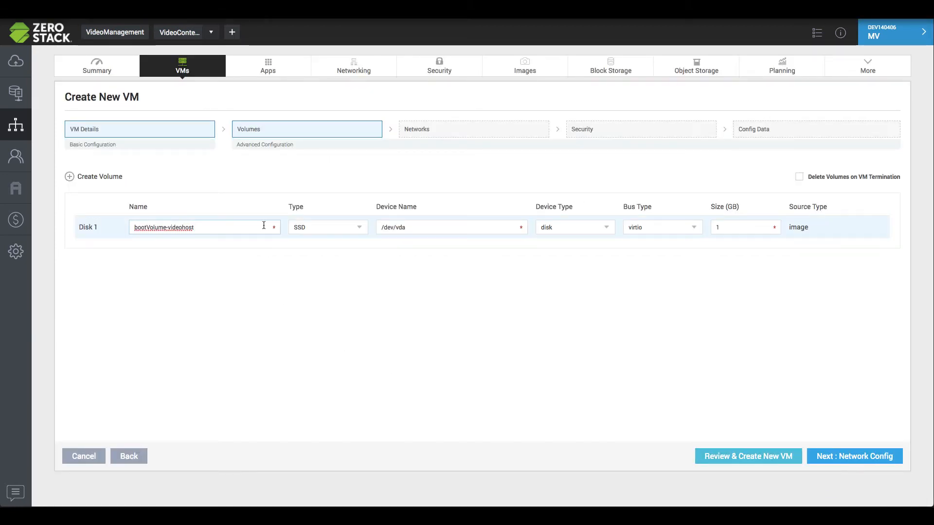
Step: Set videohost's volumes to be deleted when the VM is terminated
{"action": "left_click", "coordinate": [358, 229]}
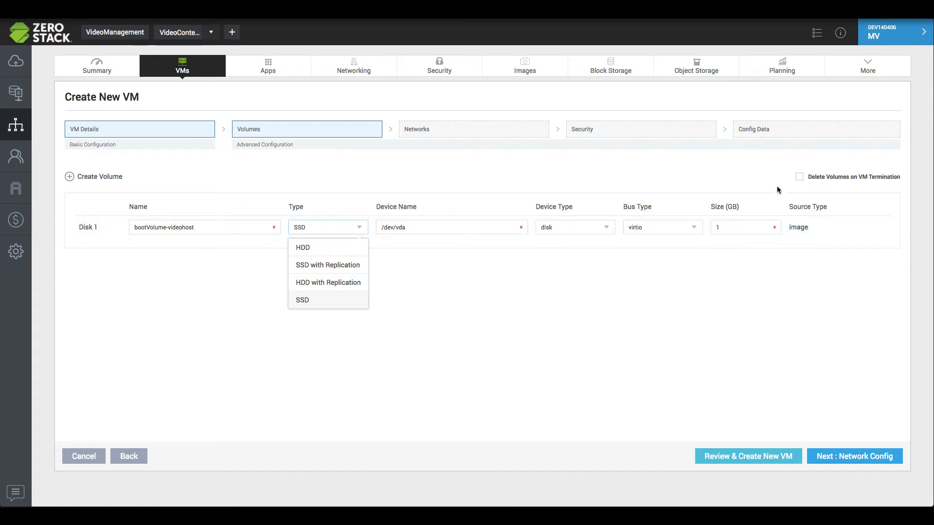
{"action": "left_click", "coordinate": [800, 177]}
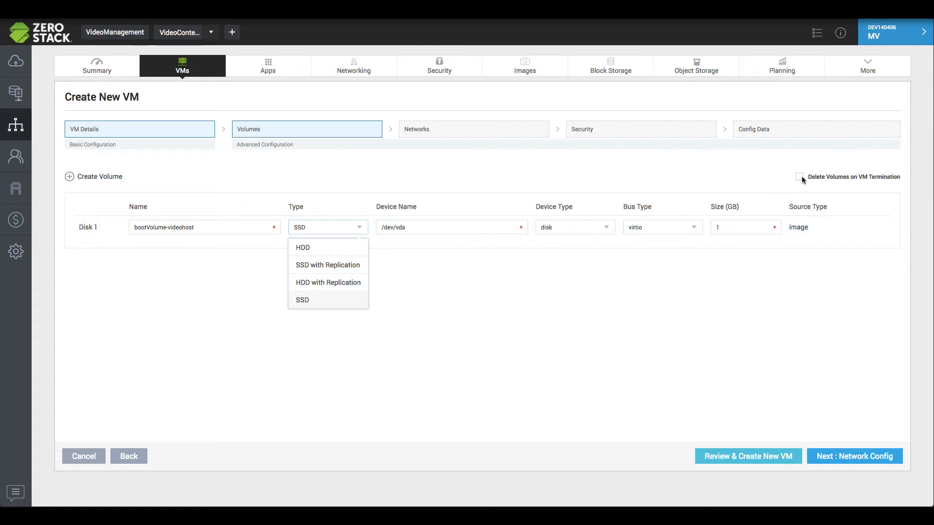
{"action": "left_click", "coordinate": [861, 457]}
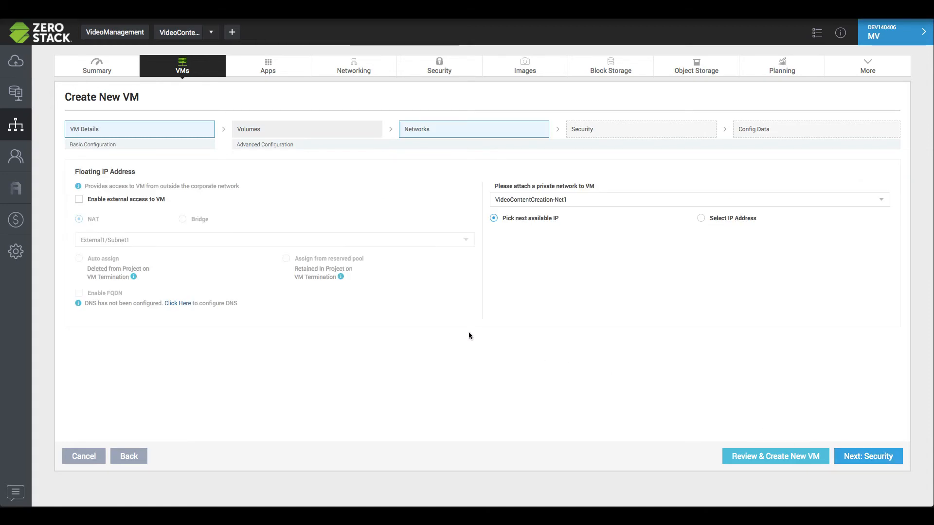
Step: Enable external access on VideoContentCreation-Net1, keep default security and config, and create videohost
{"action": "left_click", "coordinate": [79, 199]}
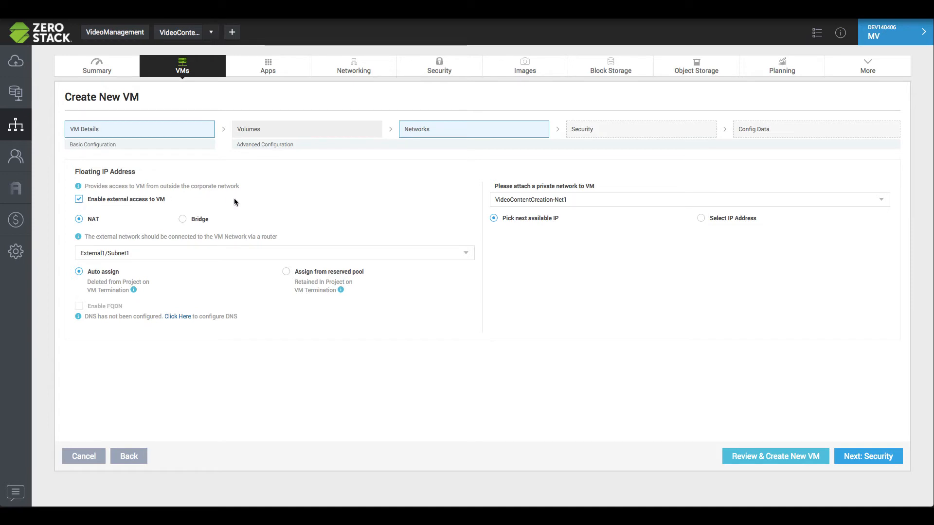
{"action": "left_click", "coordinate": [569, 202]}
{"action": "left_click", "coordinate": [579, 199]}
{"action": "left_click", "coordinate": [853, 459]}
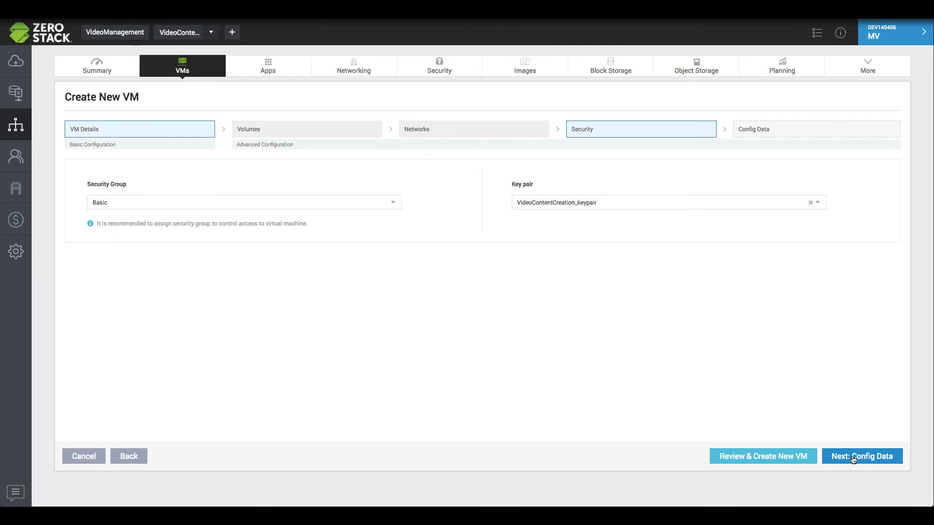
{"action": "left_click", "coordinate": [852, 459]}
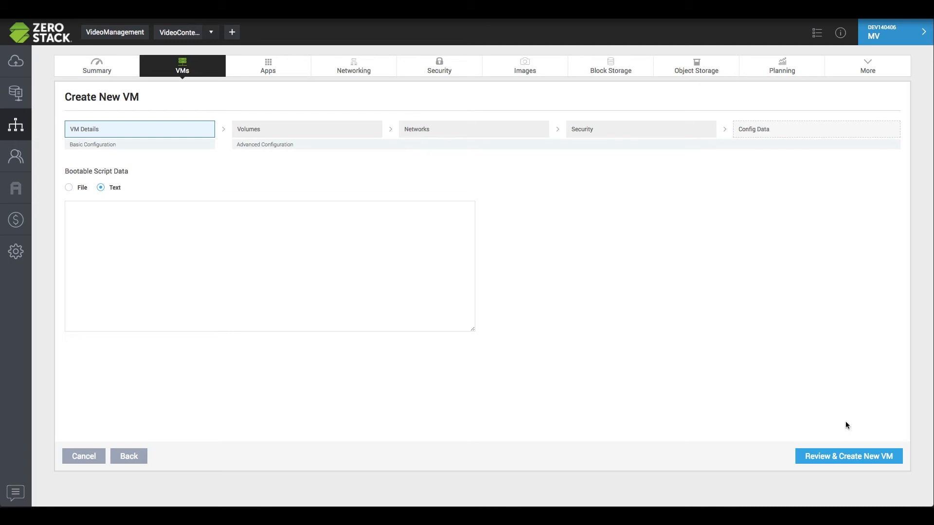
{"action": "left_click", "coordinate": [852, 456]}
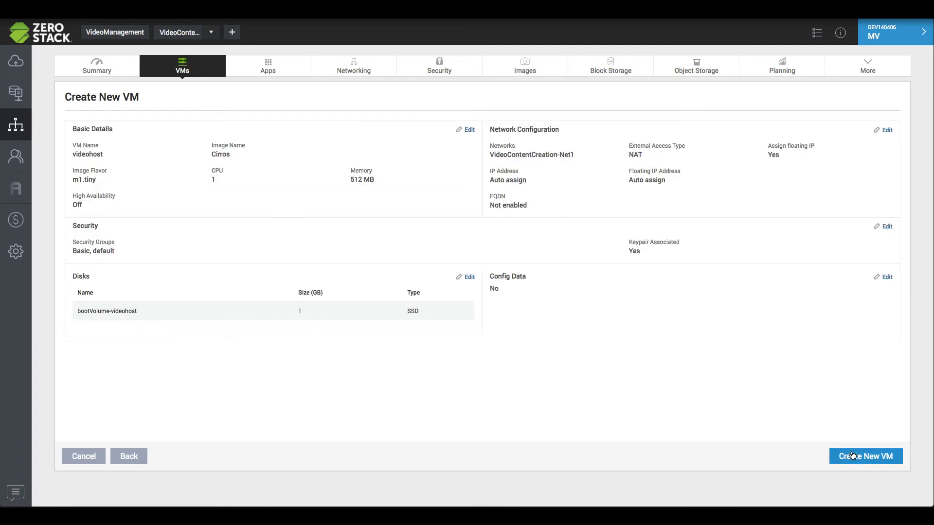
{"action": "left_click", "coordinate": [853, 456]}
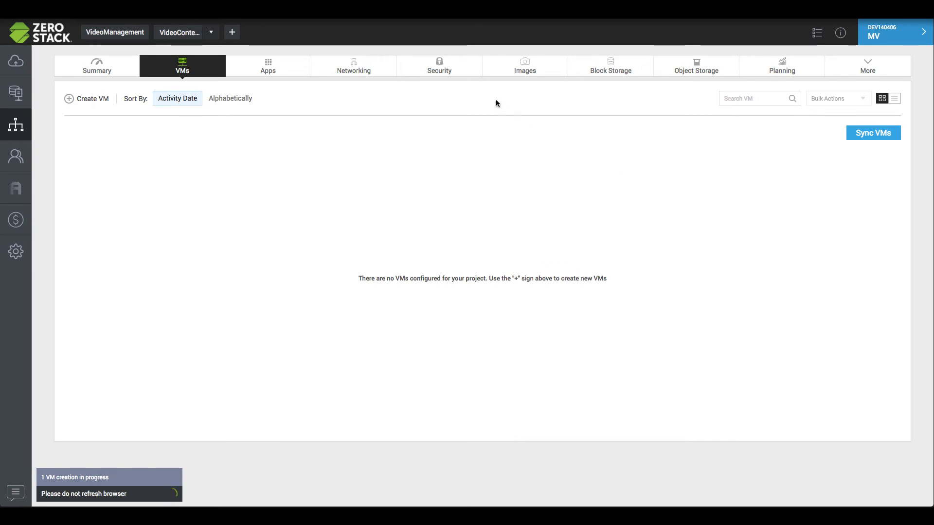
Step: Check videohost's boot volume in Block Storage, then open the videohost VM details
{"action": "left_click", "coordinate": [591, 68]}
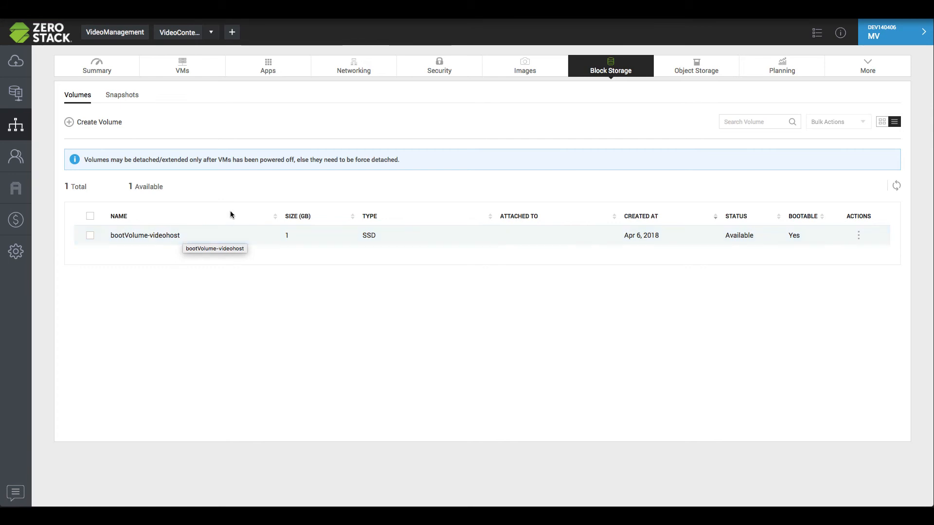
{"action": "left_click", "coordinate": [211, 73]}
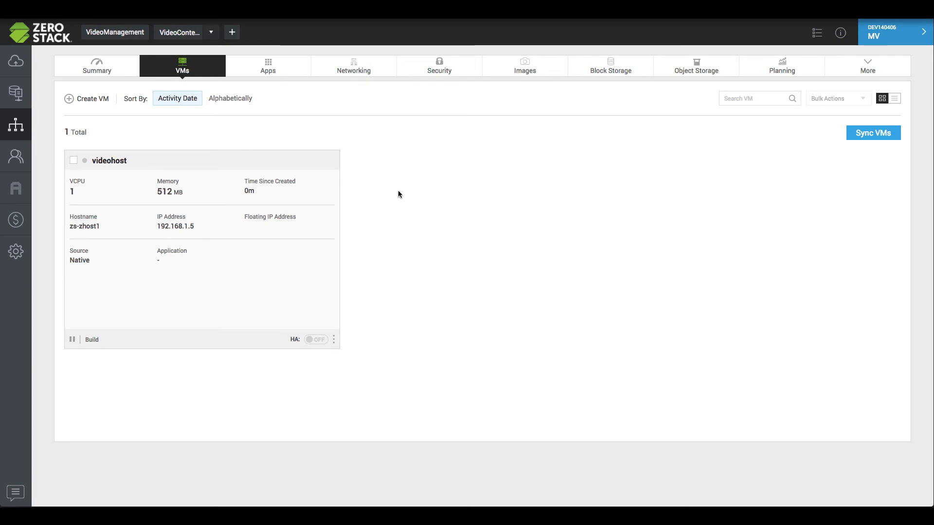
{"action": "left_click", "coordinate": [265, 166]}
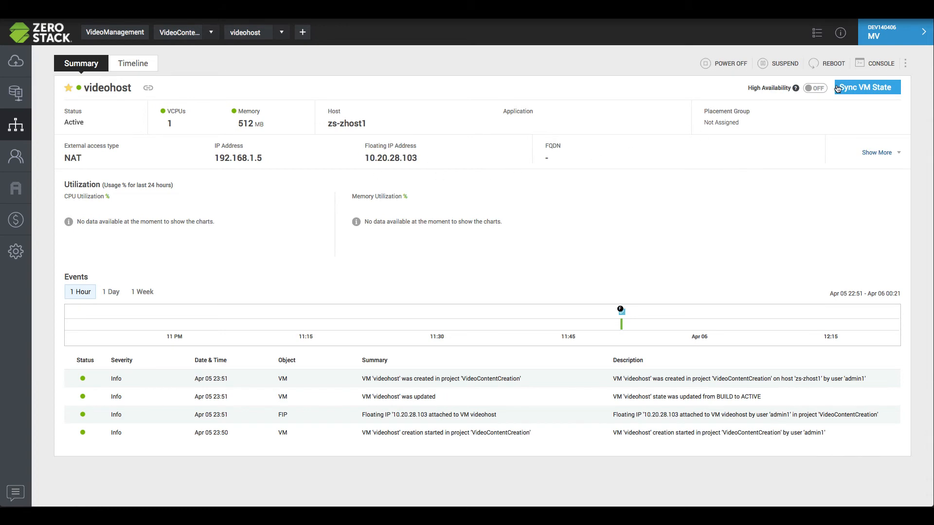
Step: Log in to videohost's console as cirros, ping google.com, stop it, and exit the shell
{"action": "left_click", "coordinate": [870, 64]}
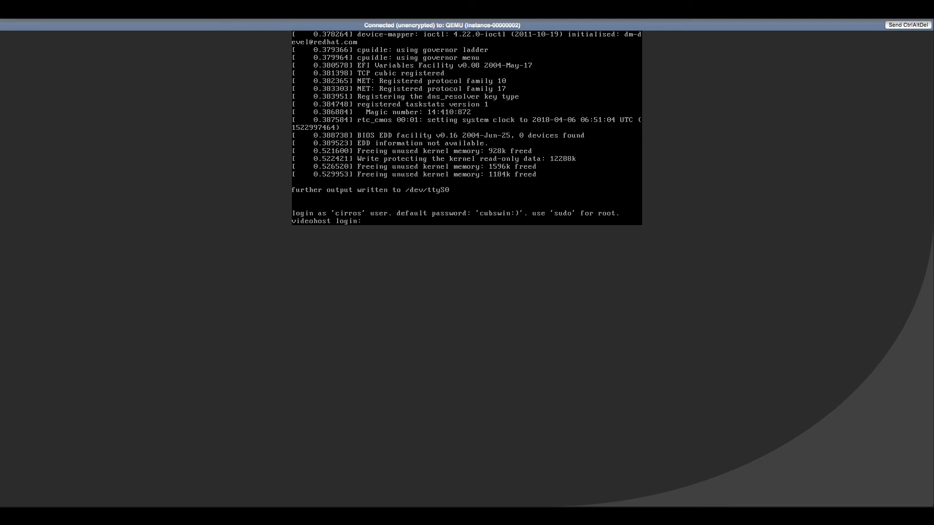
{"action": "type", "text": "cirros"}
{"action": "key", "text": "Return"}
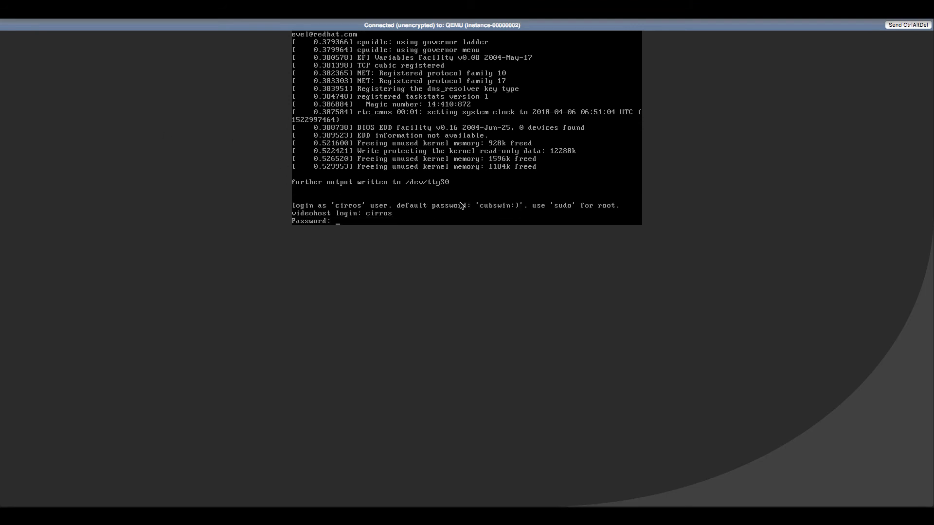
{"action": "type", "text": "cubswin:)"}
{"action": "key", "text": "Return"}
{"action": "type", "text": "ping google.com"}
{"action": "key", "text": "Return"}
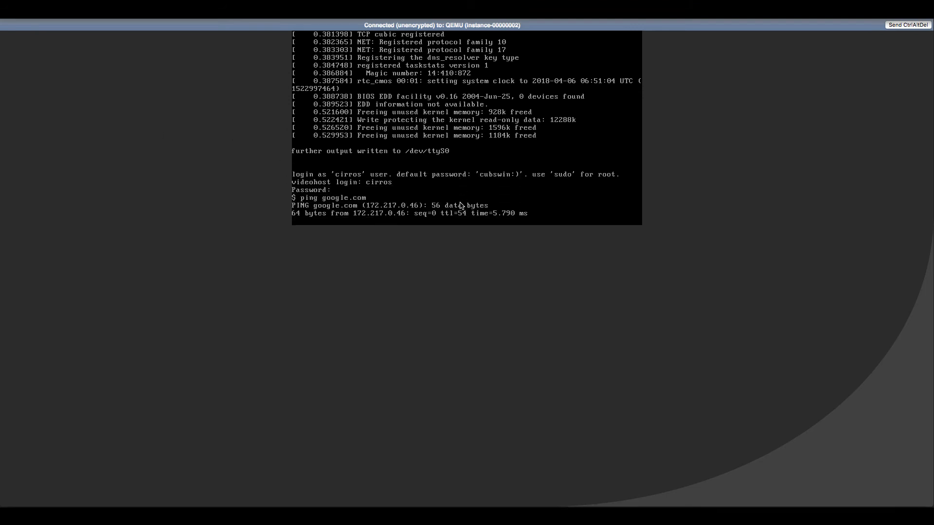
{"action": "key", "text": "ctrl+c"}
{"action": "type", "text": "exit"}
{"action": "key", "text": "Return"}
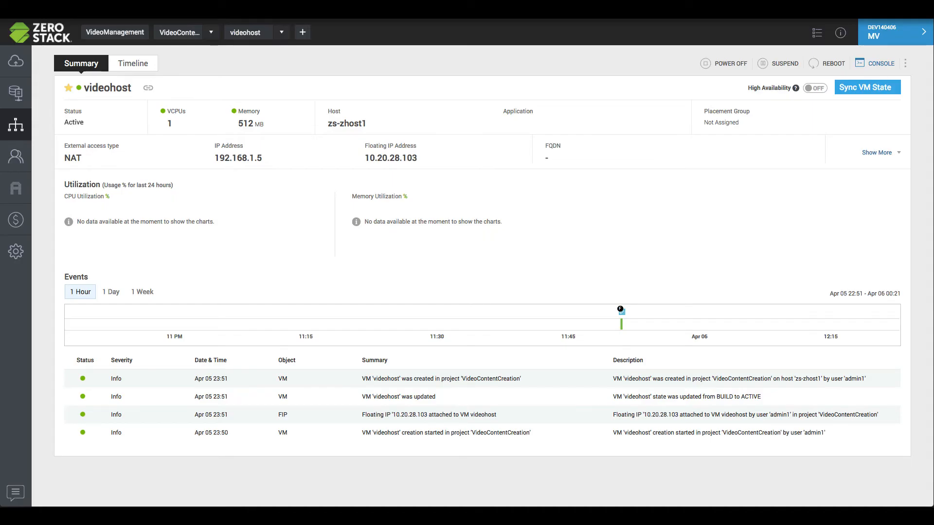
Step: Download the project keypair from Security > Key Pairs
{"action": "left_click", "coordinate": [173, 34]}
{"action": "left_click", "coordinate": [436, 66]}
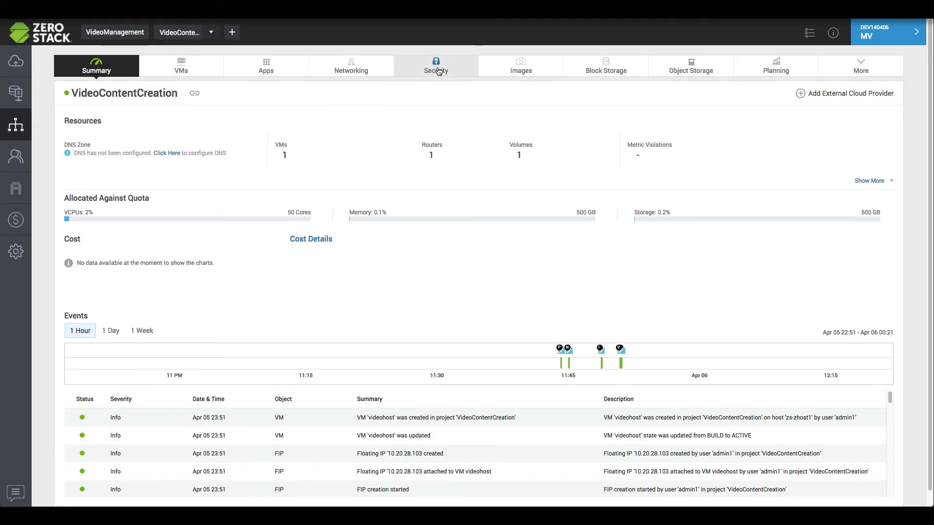
{"action": "left_click", "coordinate": [152, 97]}
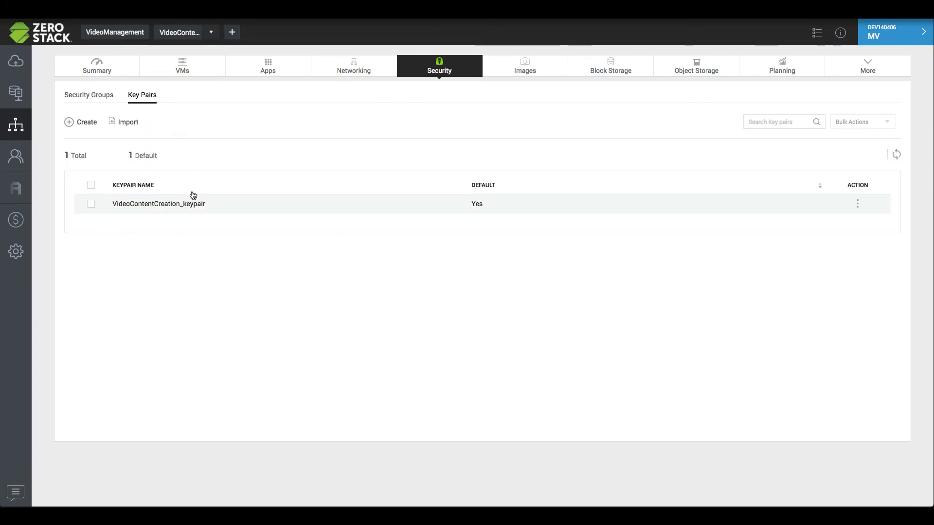
{"action": "left_click", "coordinate": [857, 204]}
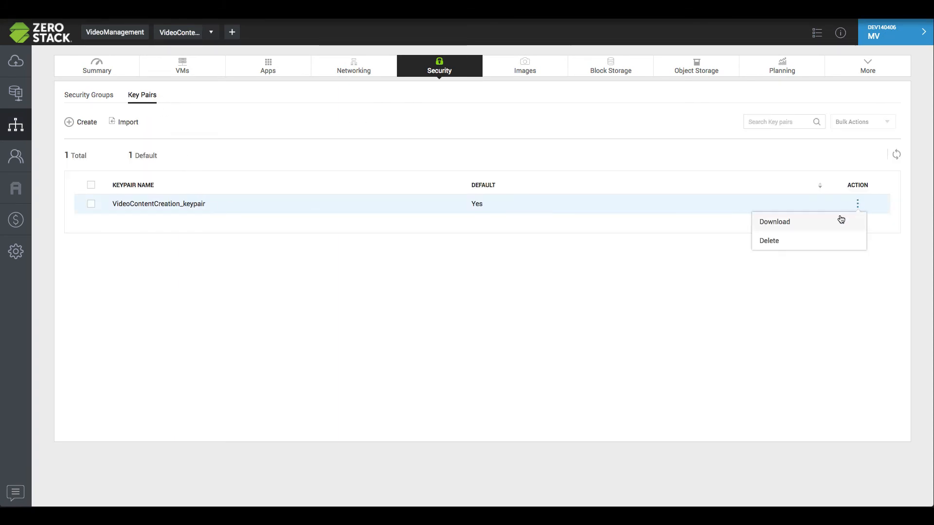
{"action": "left_click", "coordinate": [840, 220]}
Step: Return to the VMs list and bring a terminal and the keypair folder on screen
{"action": "left_click", "coordinate": [188, 71]}
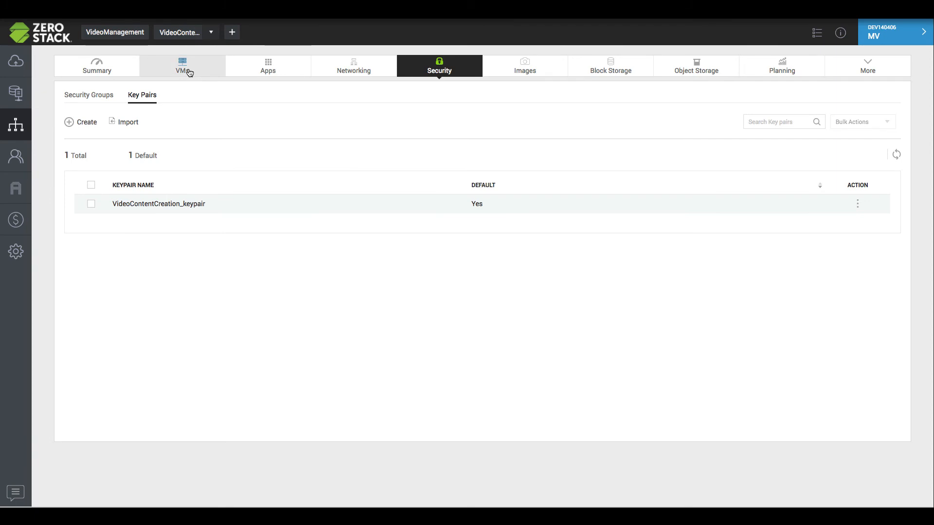
{"action": "left_click_drag", "start_coordinate": [933, 217], "coordinate": [766, 77]}
{"action": "left_click_drag", "start_coordinate": [1, 362], "coordinate": [159, 361]}
Step: Set the keypair file's permissions with chmod 600
{"action": "left_click", "coordinate": [671, 154]}
{"action": "type", "text": "chmod 600"}
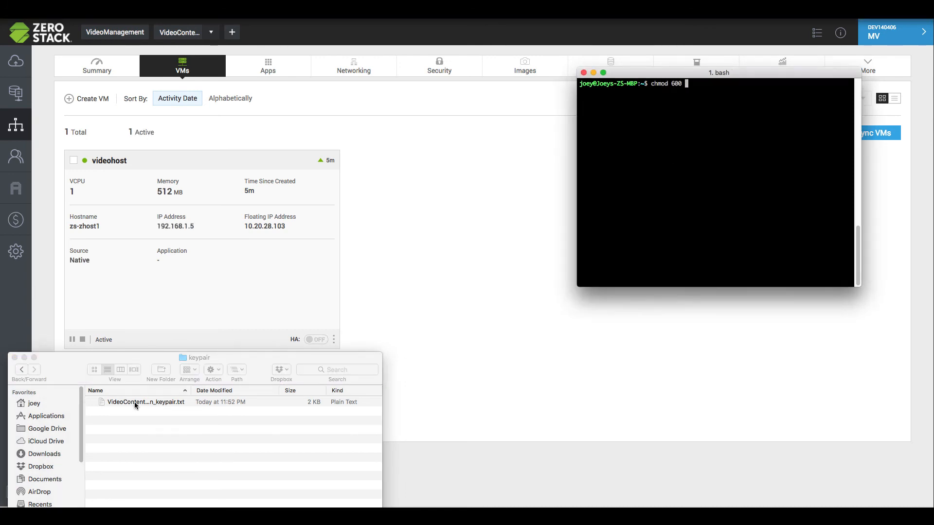
{"action": "left_click_drag", "start_coordinate": [133, 402], "coordinate": [671, 205]}
{"action": "key", "text": "Return"}
{"action": "type", "text": "ssh "}
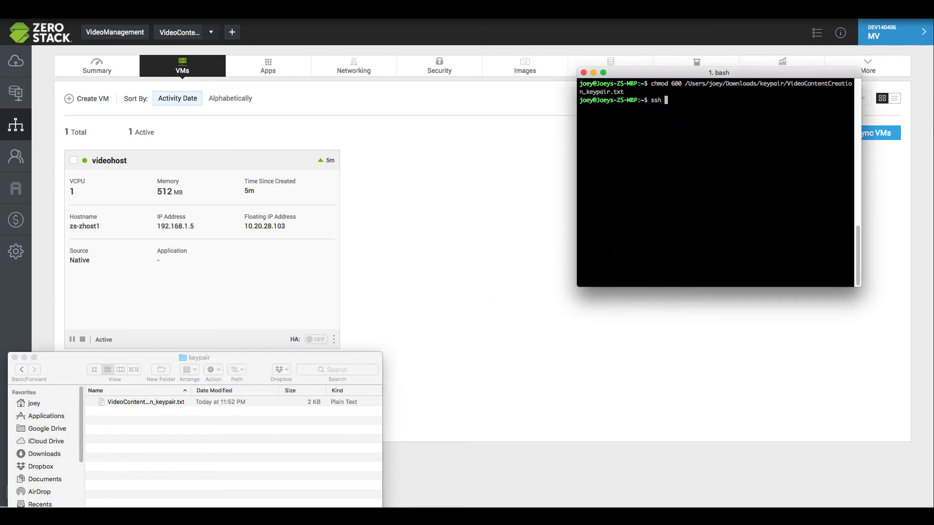
{"action": "type", "text": "cirros@10.20.28.103 -i"}
{"action": "left_click_drag", "start_coordinate": [183, 402], "coordinate": [772, 161]}
{"action": "key", "text": "Return"}
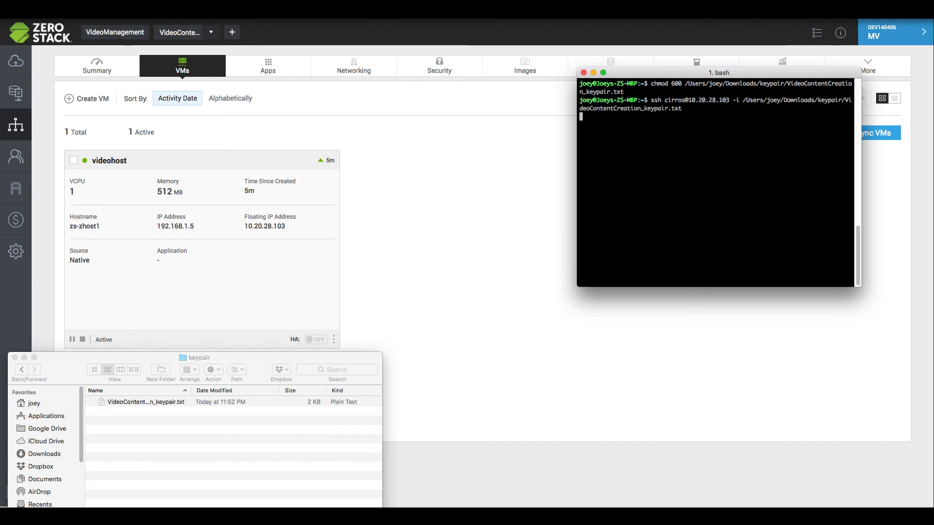
{"action": "type", "text": "uname -a"}
{"action": "key", "text": "Return"}
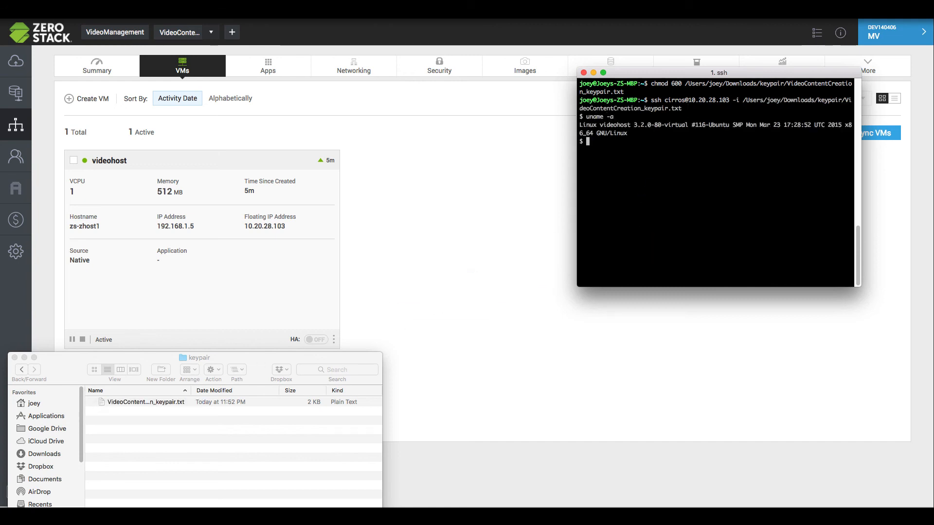
{"action": "double_click", "coordinate": [629, 123]}
{"action": "type", "text": "exit"}
{"action": "key", "text": "Return"}
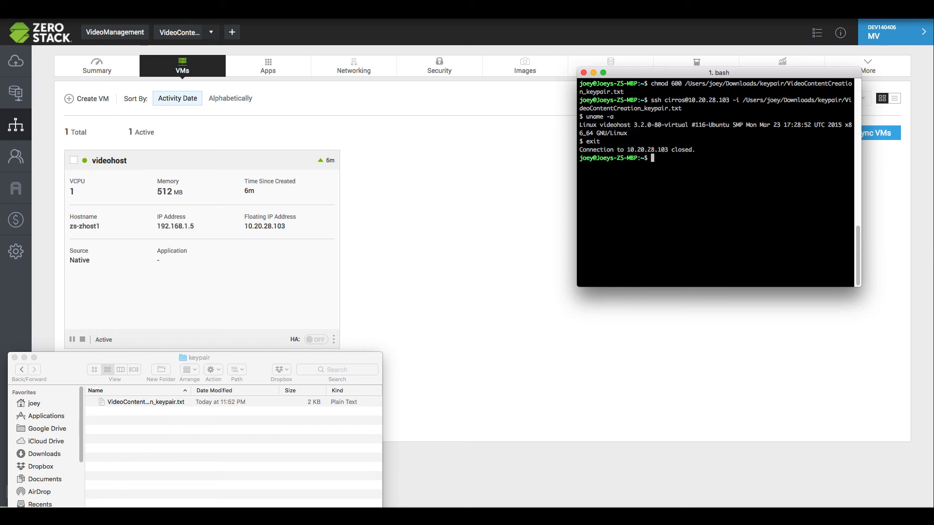
{"action": "left_click", "coordinate": [584, 73]}
{"action": "left_click", "coordinate": [41, 351]}
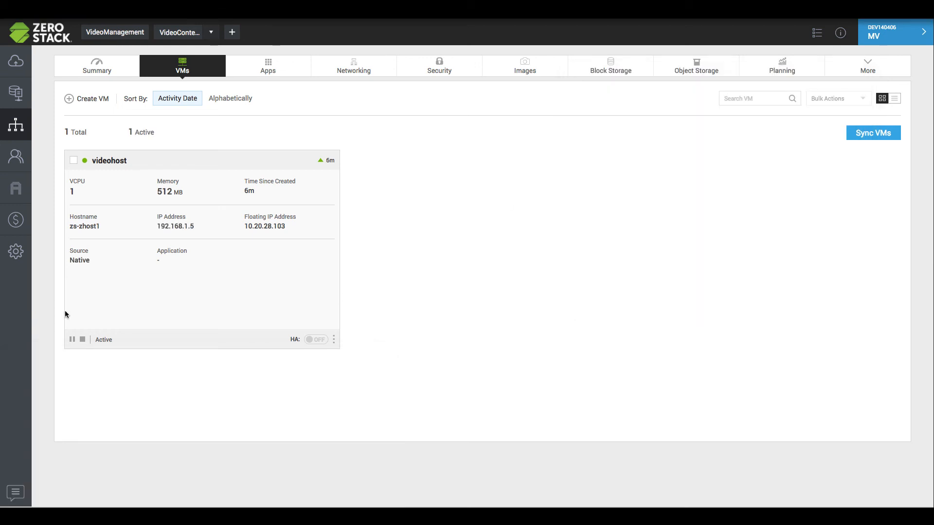
Step: Display the Network Topology showing videohost on VideoContentCreation-Net1 linked via router-1 to External1
{"action": "left_click", "coordinate": [351, 68]}
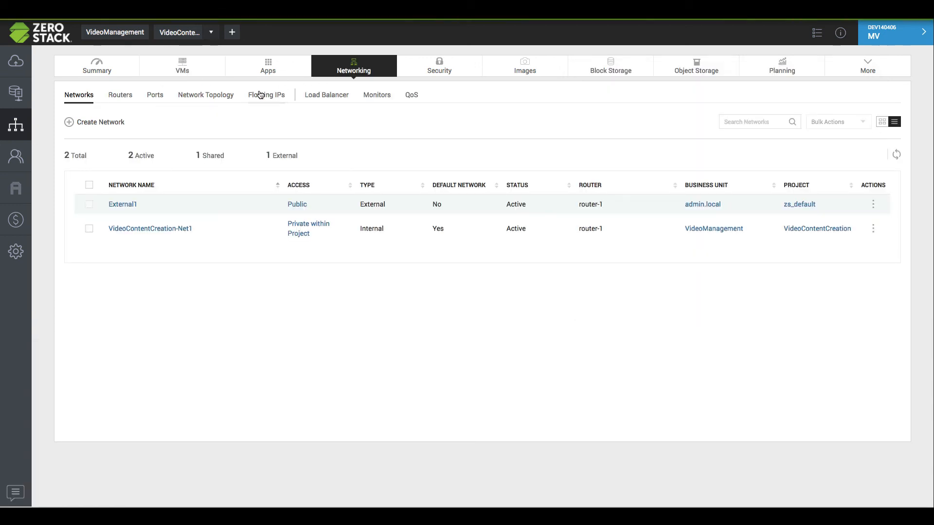
{"action": "left_click", "coordinate": [218, 97]}
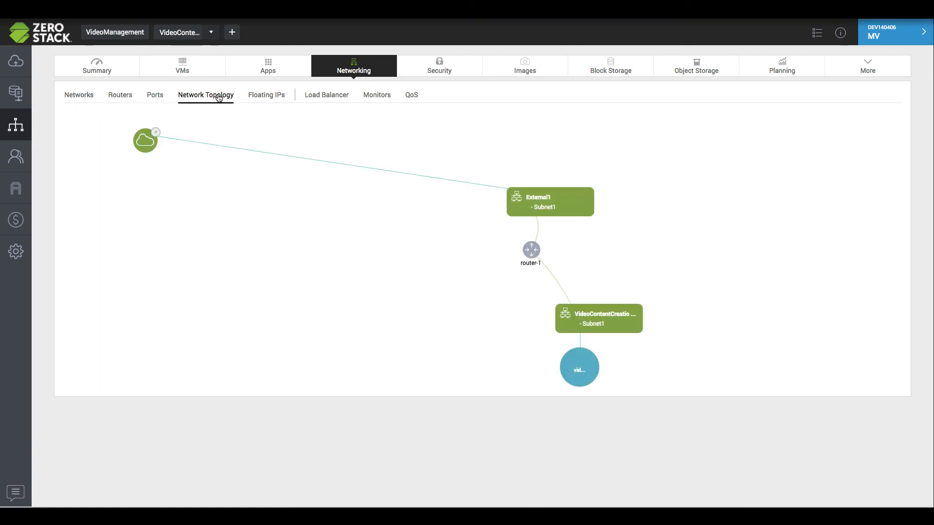